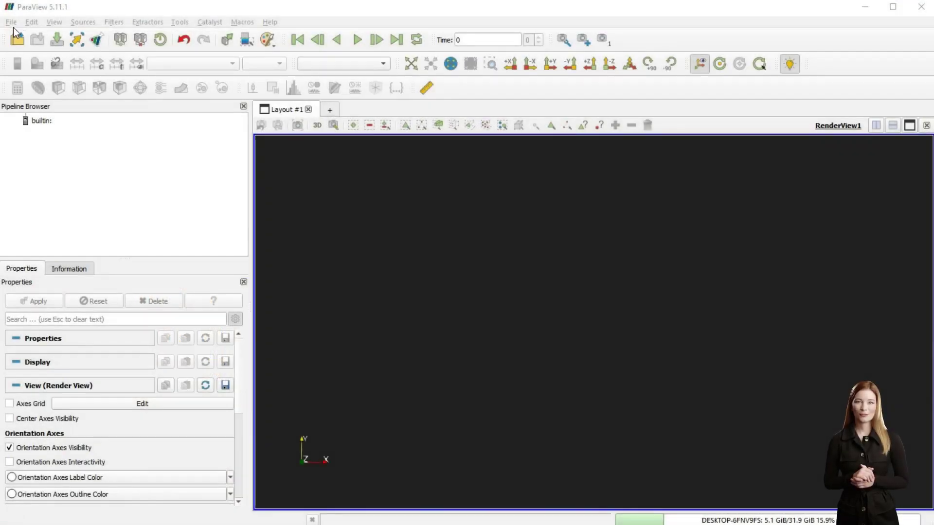
# Step: Open BH_logs.csv with the CSV Reader and apply it so its borehole table shows in a spreadsheet
pyautogui.click(13, 23)
pyautogui.click(20, 35)
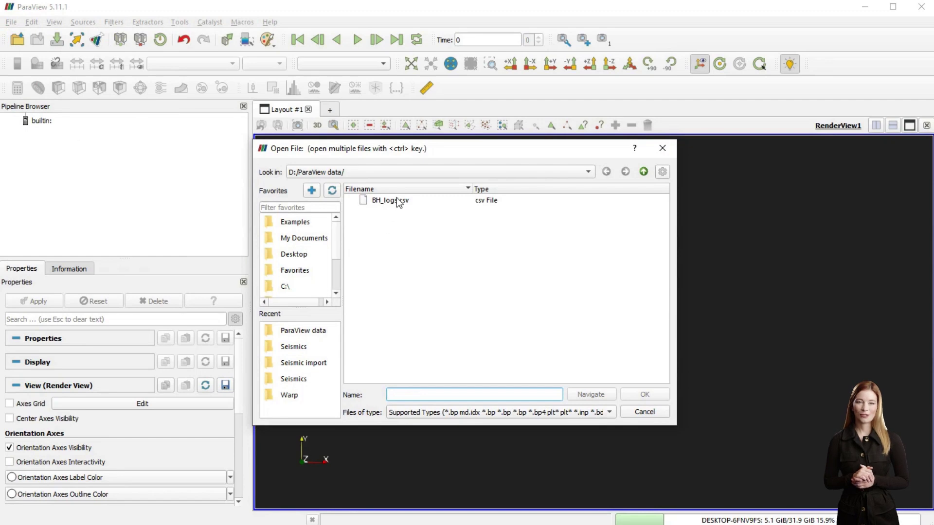
pyautogui.click(396, 198)
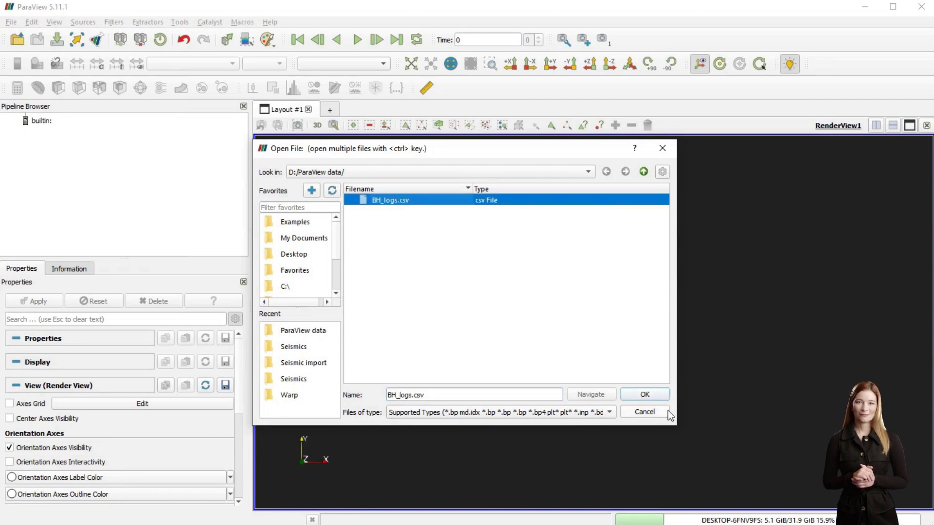
pyautogui.click(645, 394)
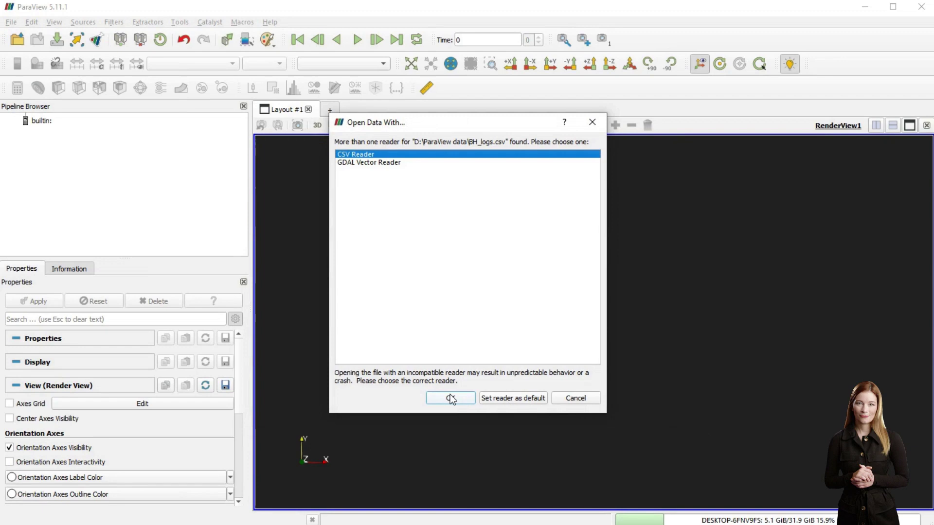
pyautogui.click(451, 398)
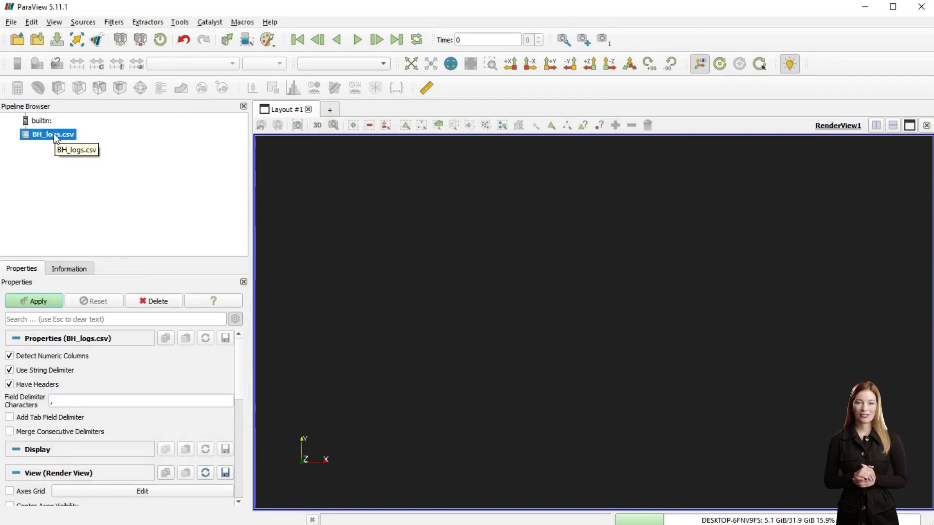
pyautogui.click(35, 302)
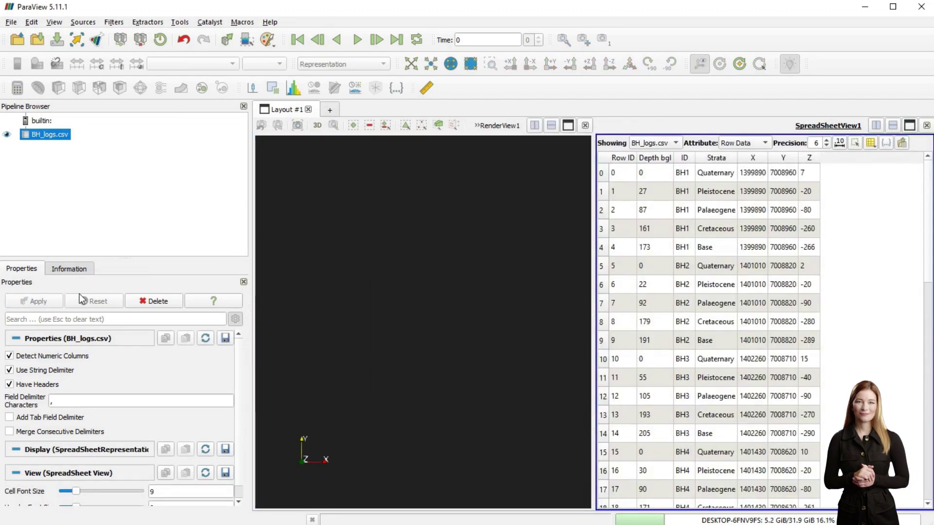
pyautogui.doubleClick(46, 134)
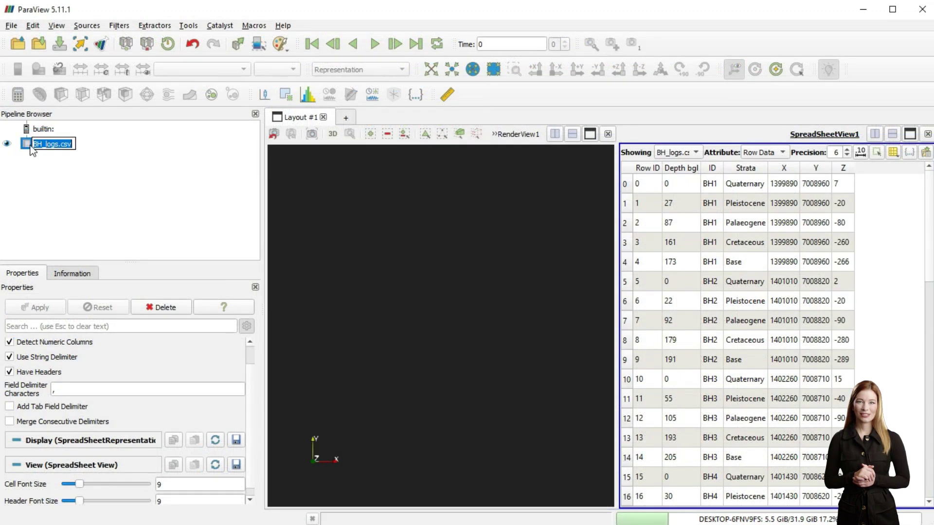
# Step: Add a Table To Points filter to BH_logs.csv and apply it
pyautogui.rightClick(32, 150)
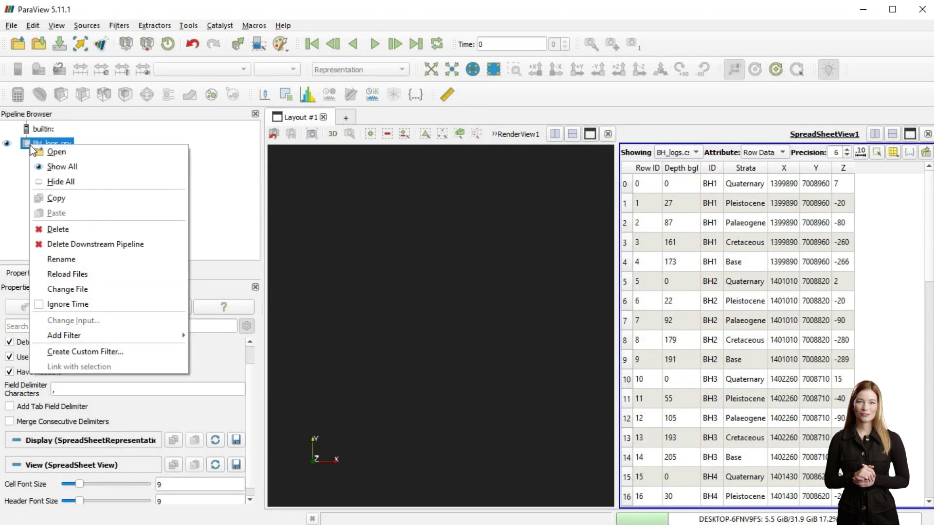
pyautogui.moveTo(93, 336)
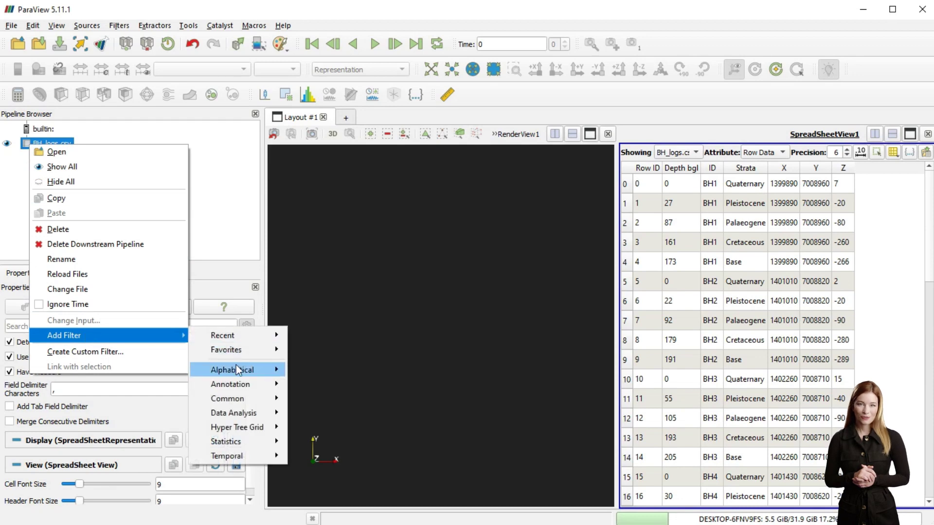
pyautogui.moveTo(236, 370)
pyautogui.click(359, 487)
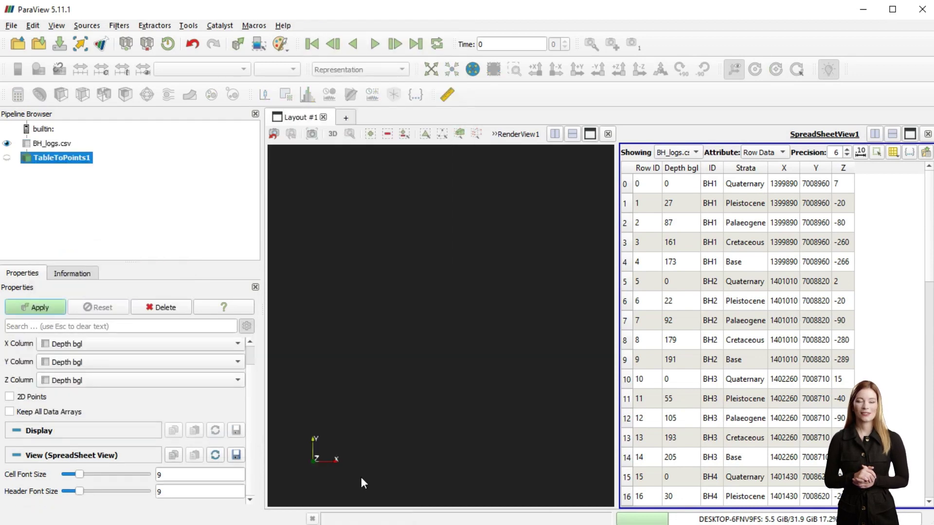
pyautogui.click(7, 157)
pyautogui.click(58, 305)
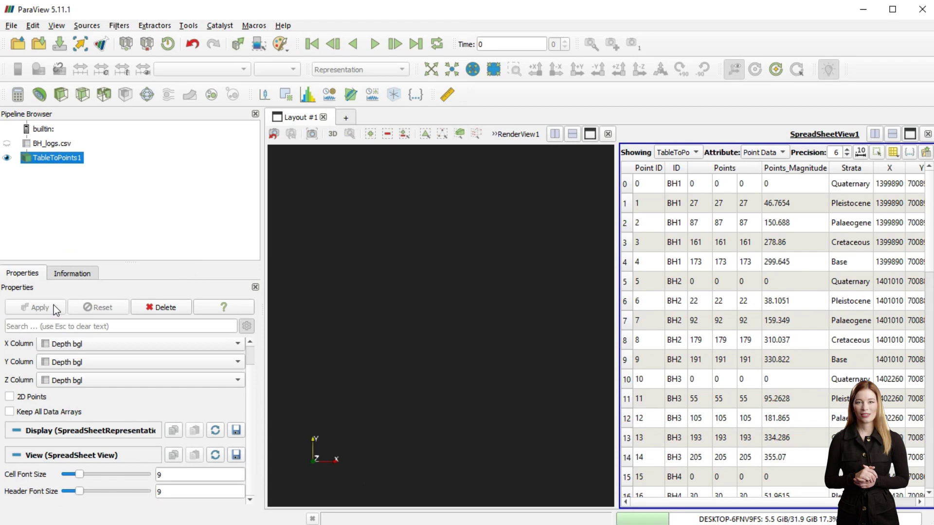
# Step: Set the X, Y and Z Columns to X, Y and Z, apply, and view along +Y
pyautogui.click(87, 344)
pyautogui.click(73, 384)
pyautogui.click(92, 362)
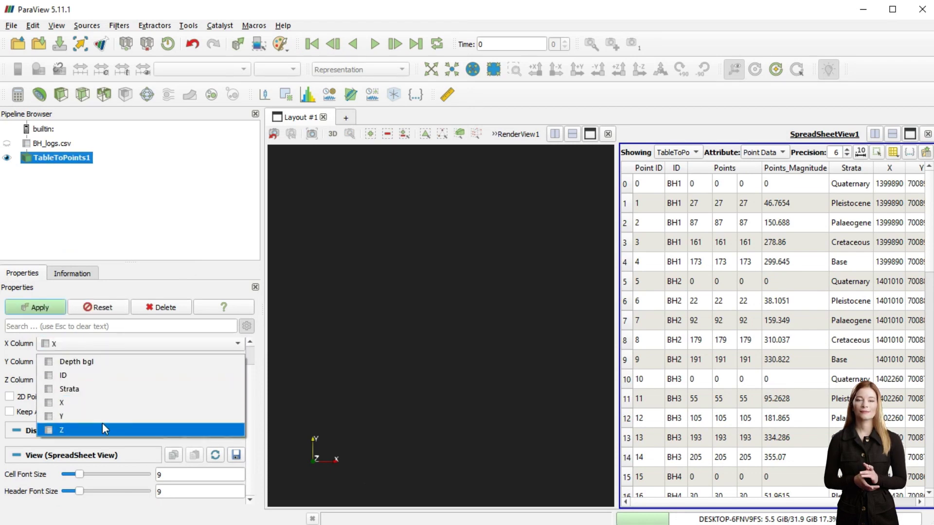
pyautogui.click(99, 427)
pyautogui.click(83, 365)
pyautogui.click(81, 353)
pyautogui.click(80, 379)
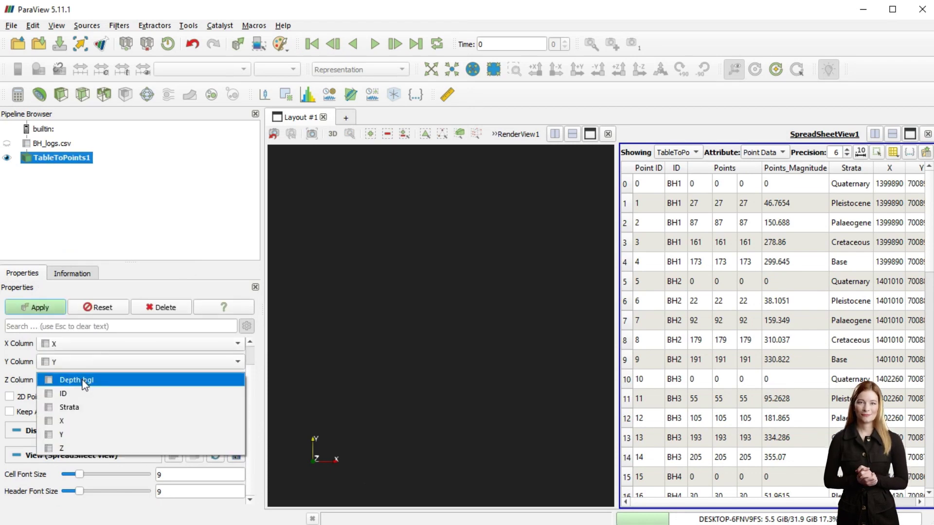
pyautogui.click(100, 448)
pyautogui.click(316, 359)
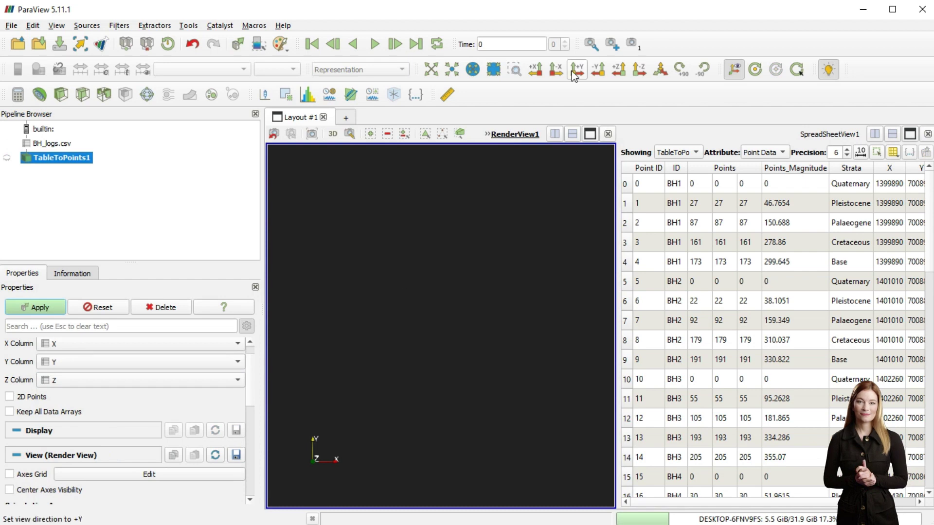
pyautogui.click(48, 311)
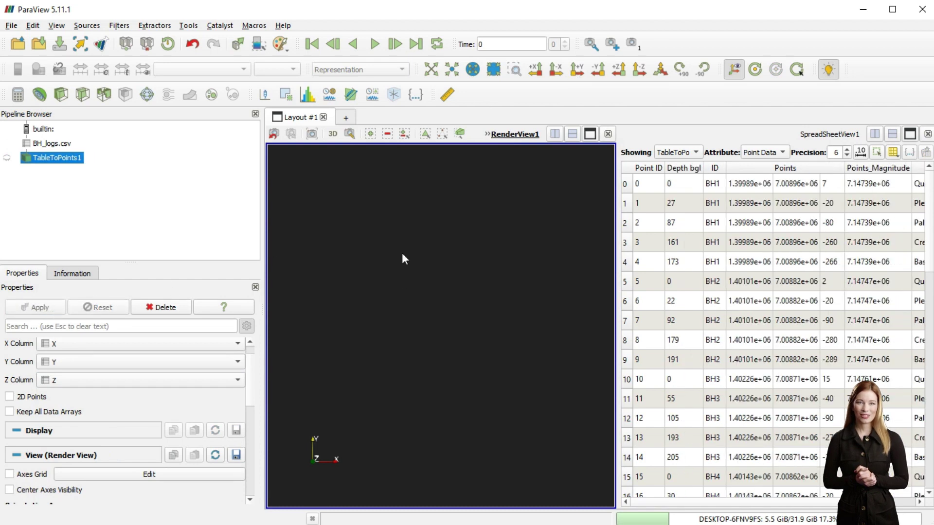
pyautogui.click(576, 72)
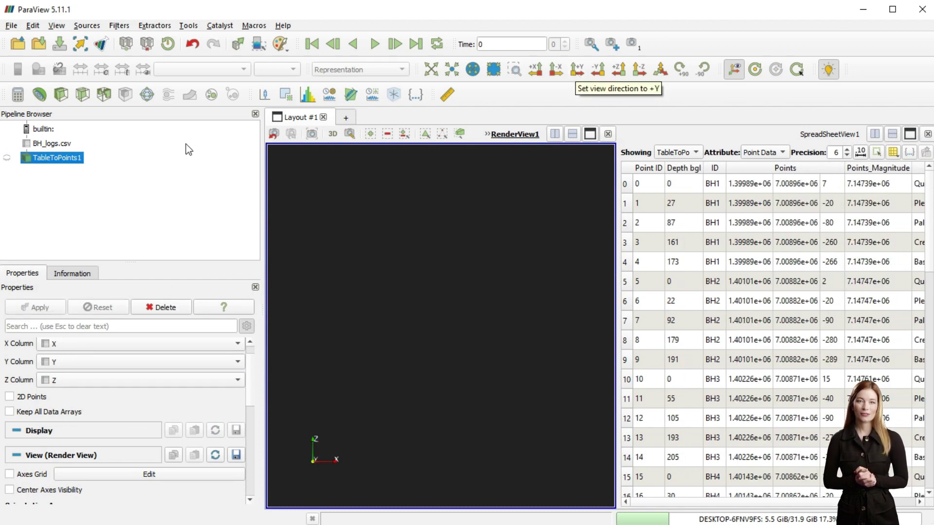
# Step: Show the TableToPoints1 output in the 3D view with the Points representation
pyautogui.click(7, 158)
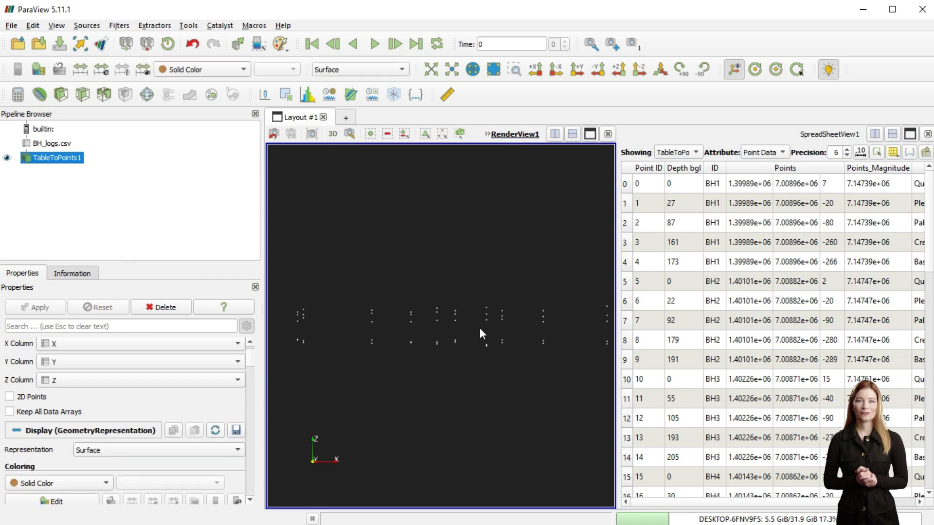
pyautogui.moveTo(441, 319); pyautogui.dragTo(425, 334)
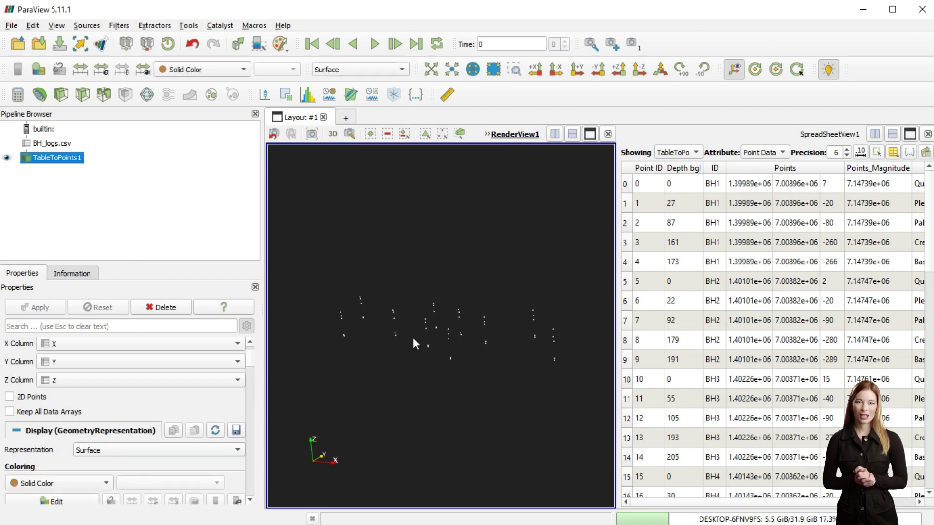
pyautogui.click(127, 449)
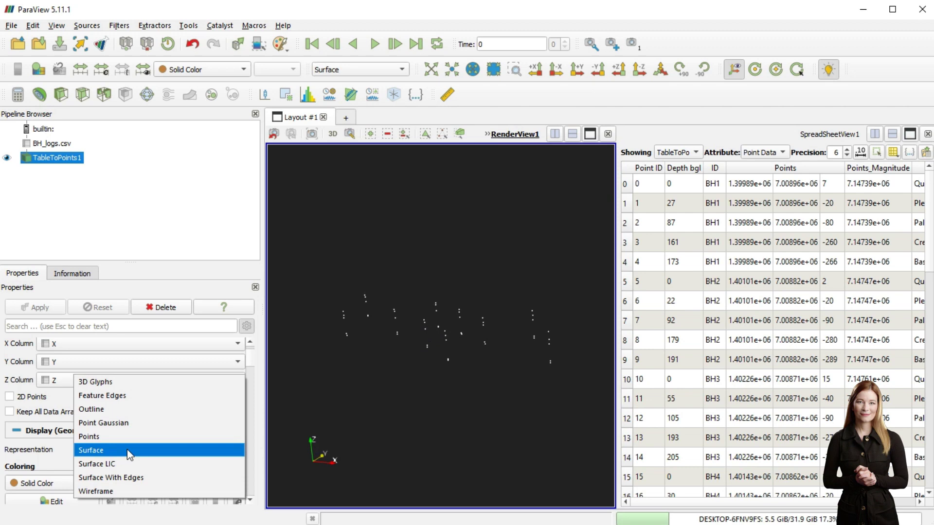
pyautogui.click(130, 433)
pyautogui.scroll(-4, 144, 408)
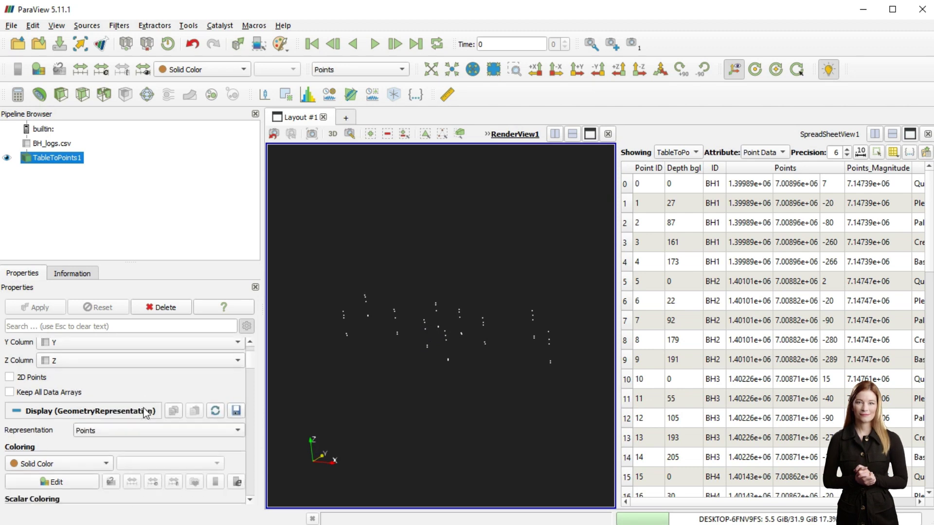
pyautogui.click(85, 410)
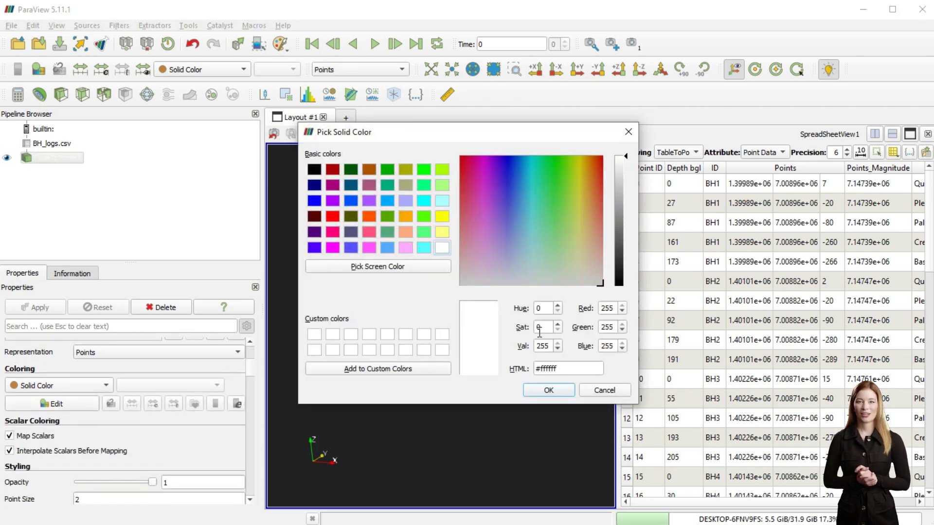
pyautogui.click(540, 390)
# Step: Colour the points by Strata with a separate colour map, point size 20, rendered as spheres
pyautogui.click(54, 385)
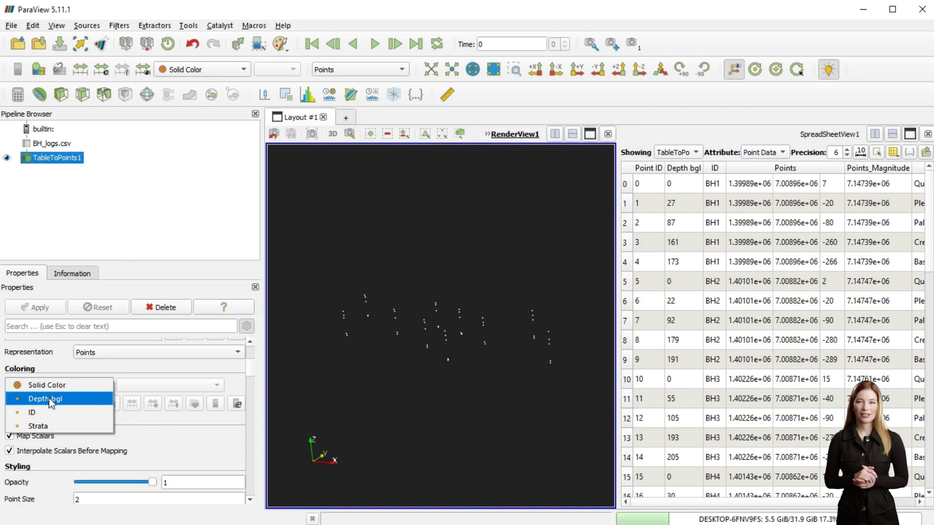
pyautogui.click(51, 426)
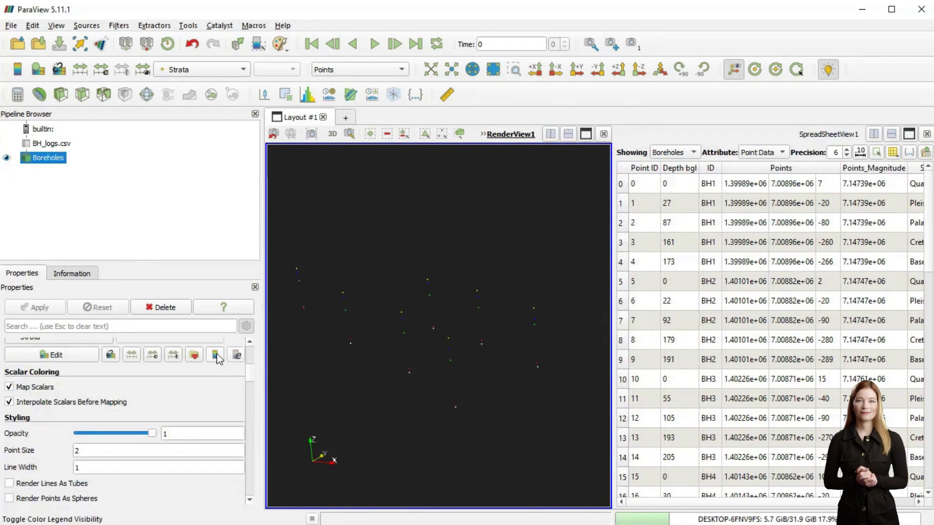
pyautogui.click(112, 355)
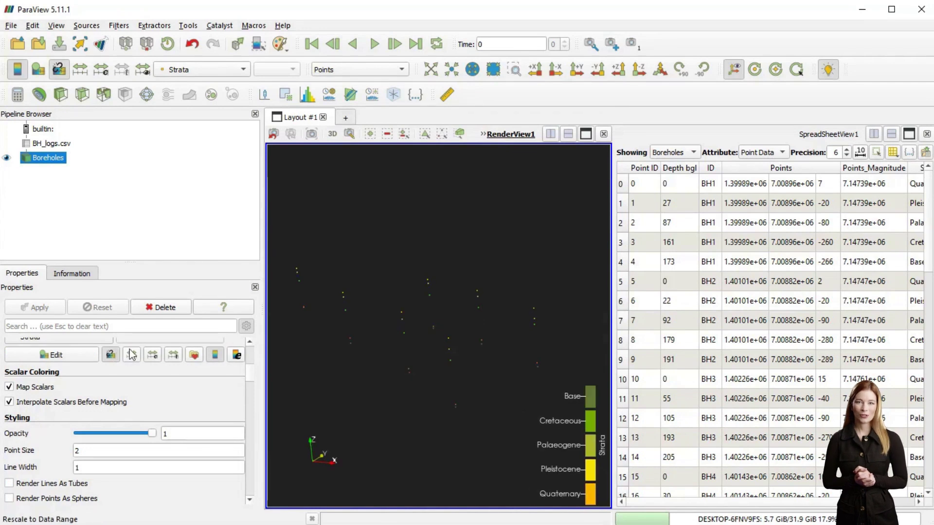
pyautogui.doubleClick(113, 451)
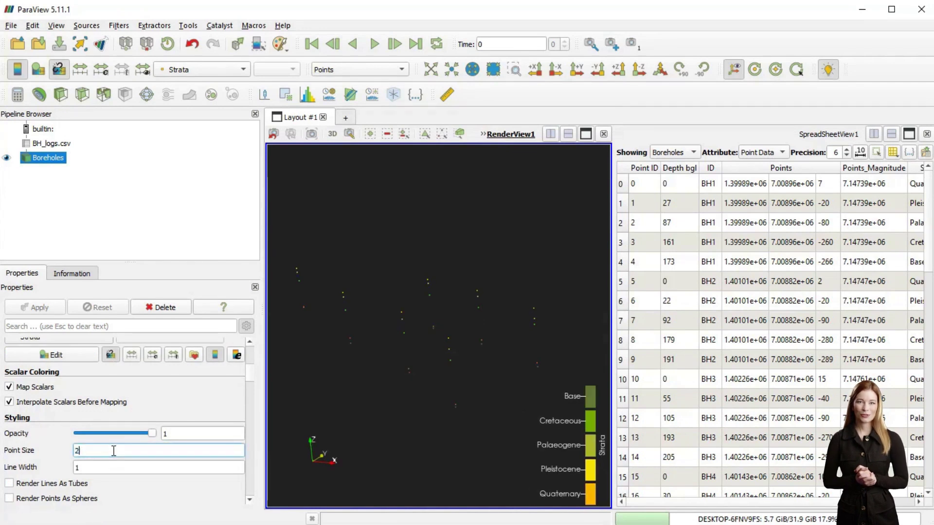
pyautogui.write('0')
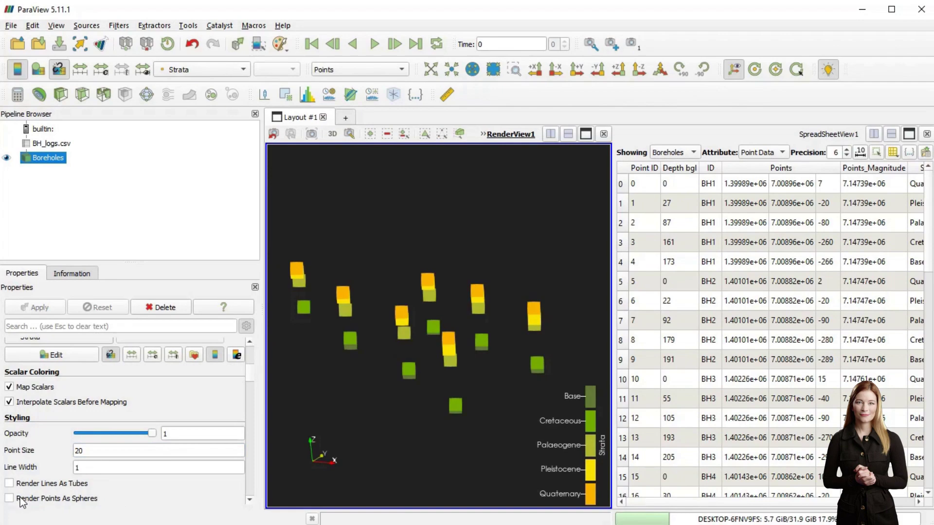
pyautogui.click(9, 499)
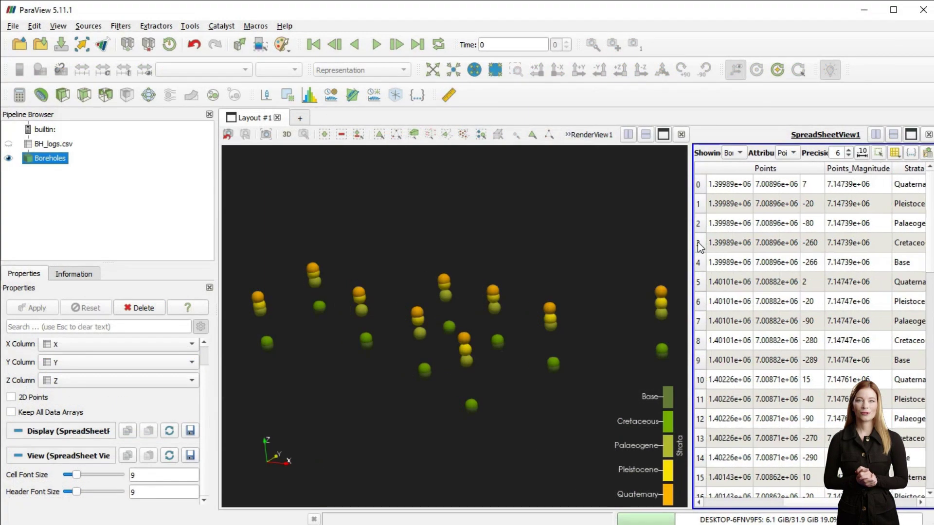
# Step: Select the ten Cretaceous rows (BH1–BH3, rows 18, 23, 28, 33, 38, 43, 48) in the spreadsheet
pyautogui.click(699, 245)
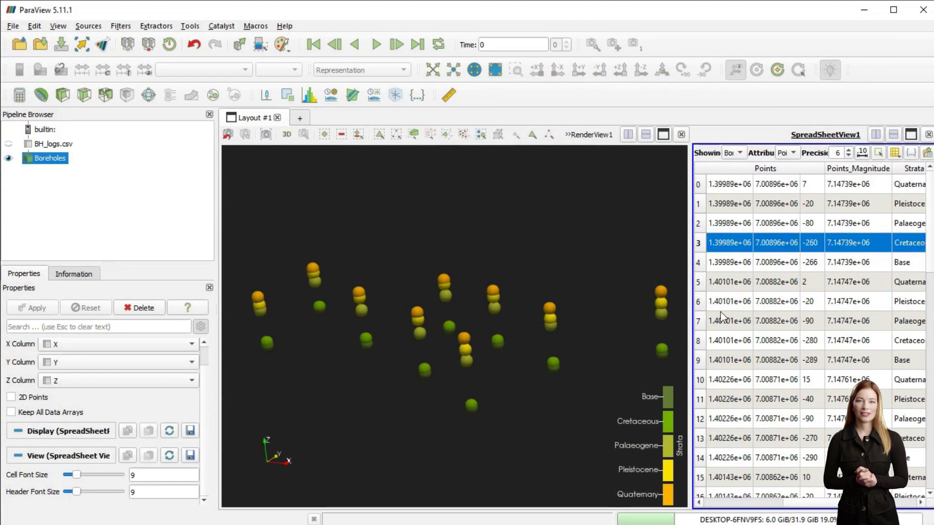
pyautogui.keyDown('ctrl'); pyautogui.click(703, 346); pyautogui.keyUp('ctrl')
pyautogui.keyDown('ctrl'); pyautogui.click(711, 440); pyautogui.keyUp('ctrl')
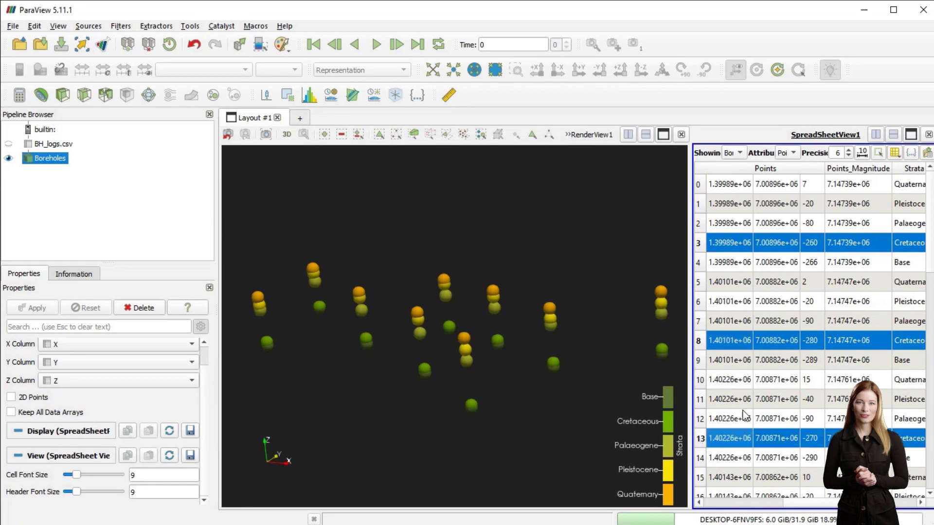
pyautogui.scroll(-2, 760, 407)
pyautogui.keyDown('ctrl'); pyautogui.click(715, 442); pyautogui.keyUp('ctrl')
pyautogui.scroll(-2, 748, 423)
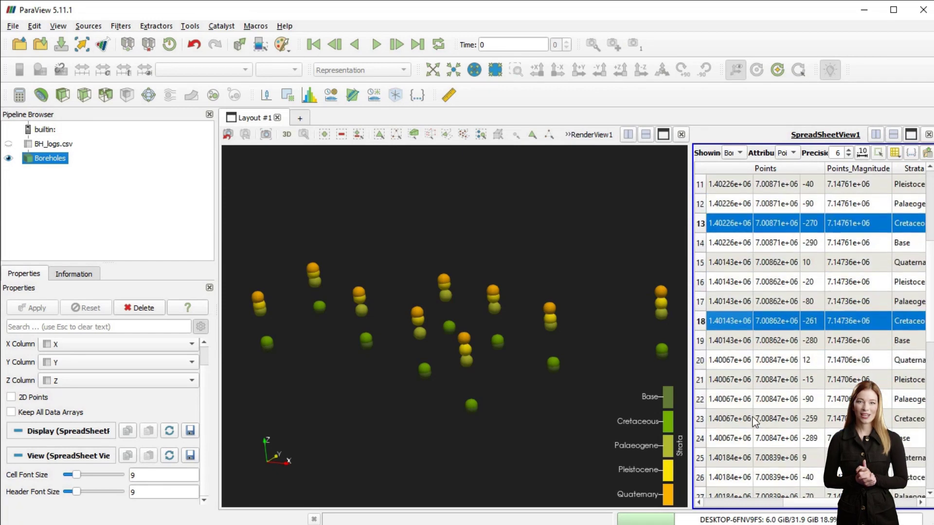
pyautogui.keyDown('ctrl'); pyautogui.click(701, 422); pyautogui.keyUp('ctrl')
pyautogui.scroll(-2, 765, 401)
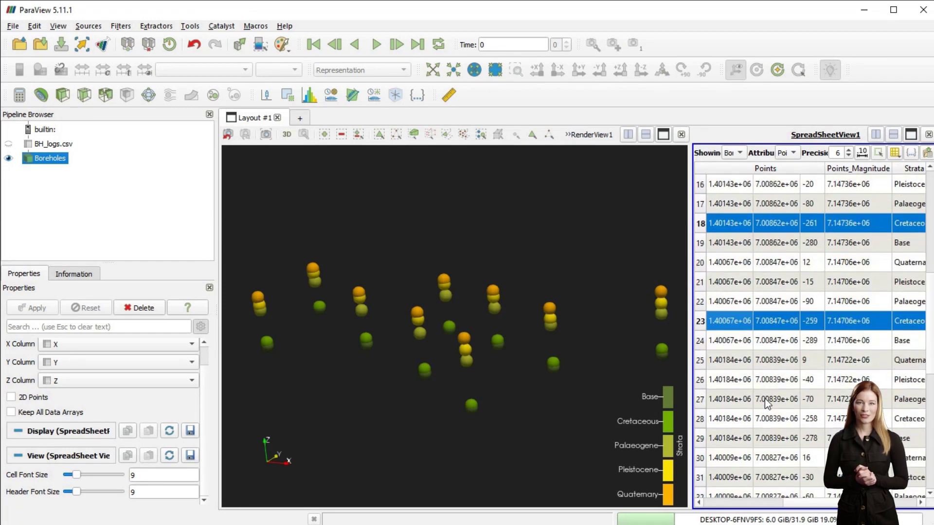
pyautogui.keyDown('ctrl'); pyautogui.click(701, 421); pyautogui.keyUp('ctrl')
pyautogui.scroll(-2, 700, 421)
pyautogui.keyDown('ctrl'); pyautogui.click(740, 424); pyautogui.keyUp('ctrl')
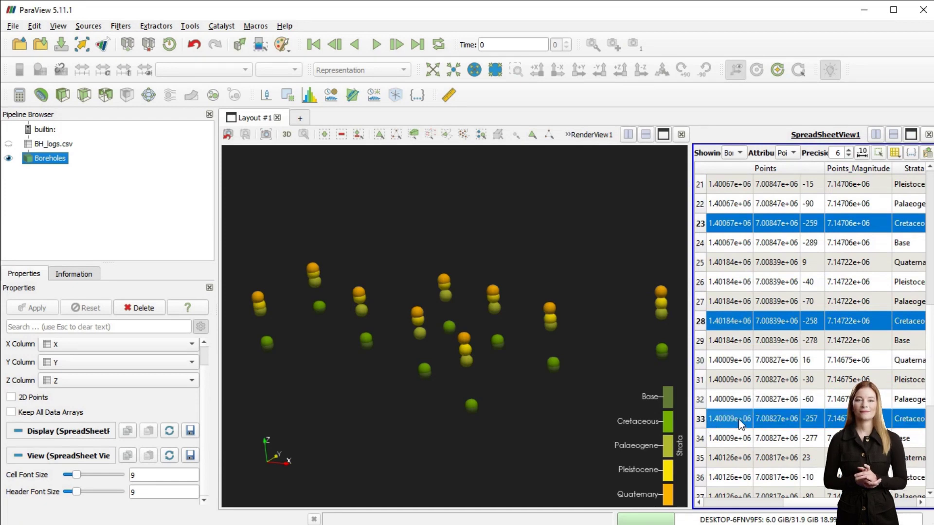
pyautogui.scroll(-3, 739, 424)
pyautogui.keyDown('ctrl'); pyautogui.click(703, 382); pyautogui.keyUp('ctrl')
pyautogui.scroll(-1, 728, 394)
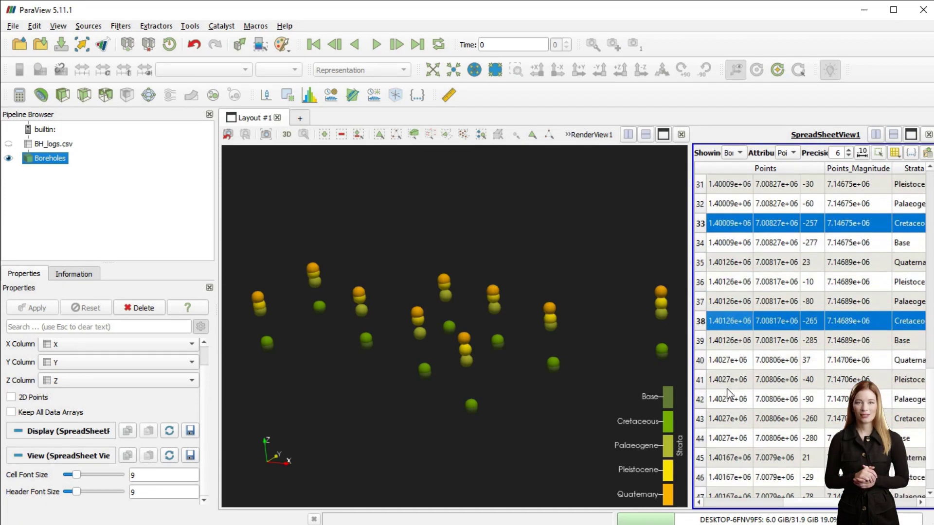
pyautogui.keyDown('ctrl'); pyautogui.click(700, 422); pyautogui.keyUp('ctrl')
pyautogui.scroll(-1, 700, 422)
pyautogui.keyDown('ctrl'); pyautogui.click(708, 466); pyautogui.keyUp('ctrl')
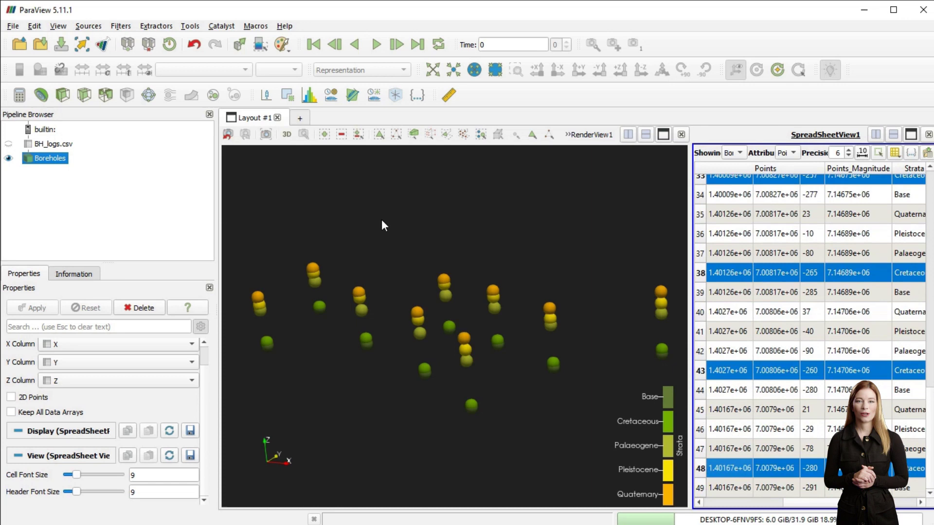
# Step: Apply Extract Selection to Boreholes and rename the extract to Strata
pyautogui.rightClick(54, 156)
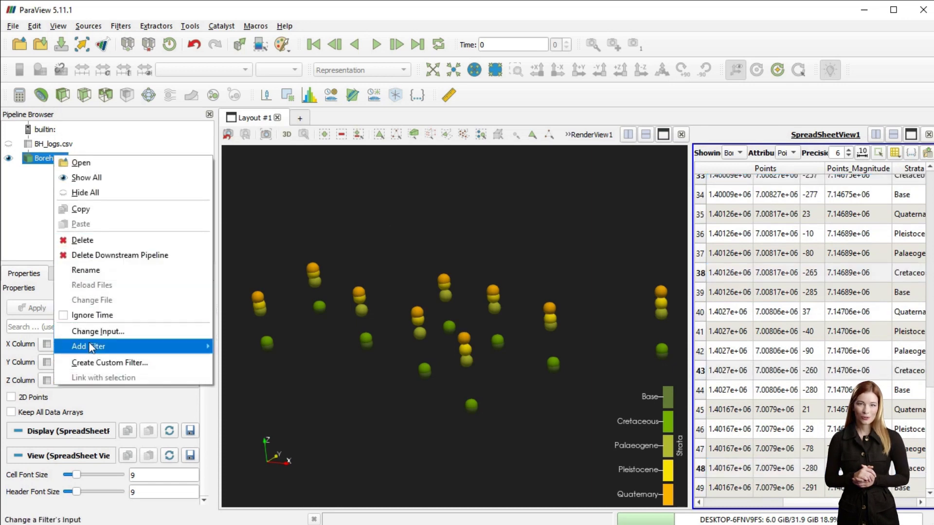
pyautogui.moveTo(167, 349)
pyautogui.moveTo(287, 452)
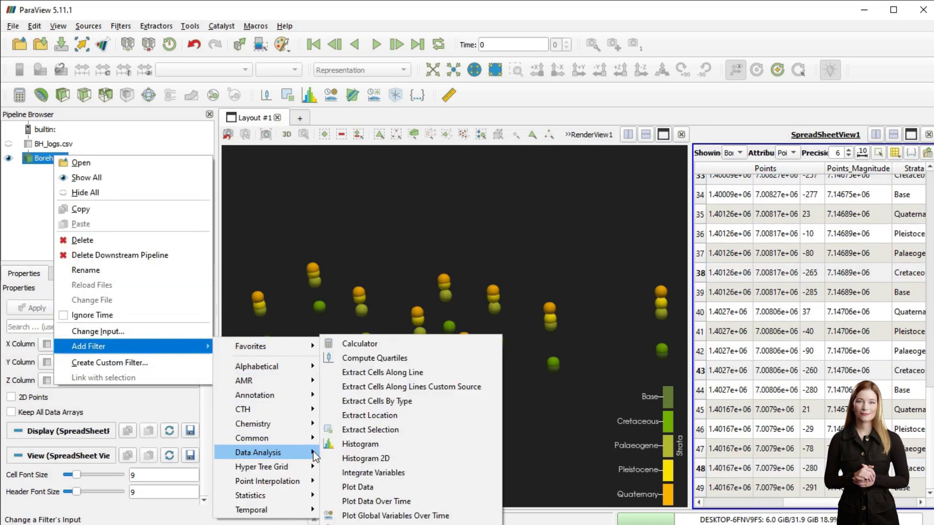
pyautogui.click(372, 430)
pyautogui.press('F2')
pyautogui.write('Strata')
pyautogui.press('Return')
pyautogui.click(732, 153)
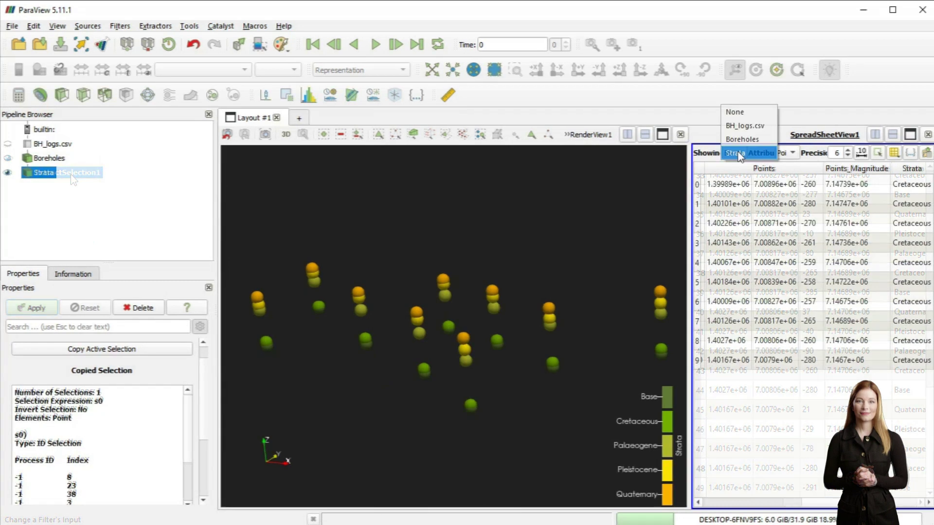
# Step: In the Boreholes table, select rows 0, 5, 10, 15, 20 and 25
pyautogui.click(748, 139)
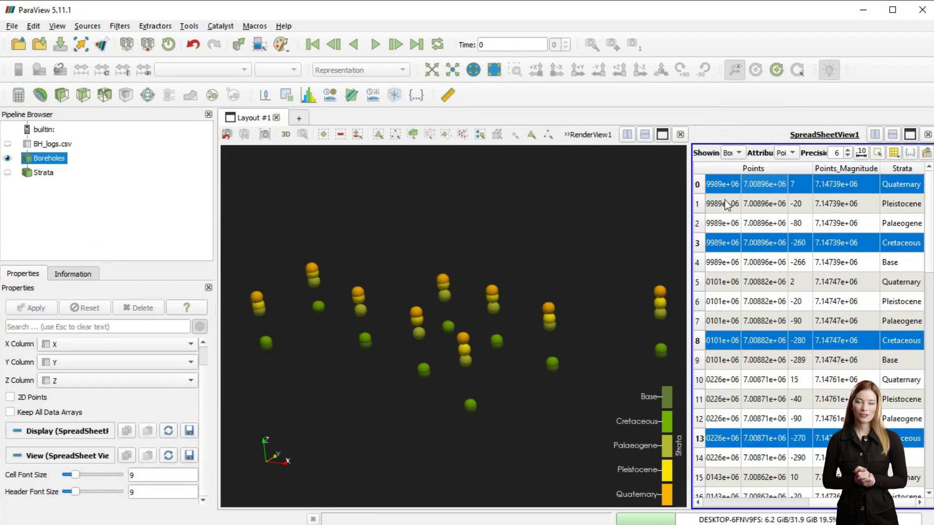
pyautogui.click(697, 185)
pyautogui.keyDown('ctrl'); pyautogui.click(697, 282); pyautogui.keyUp('ctrl')
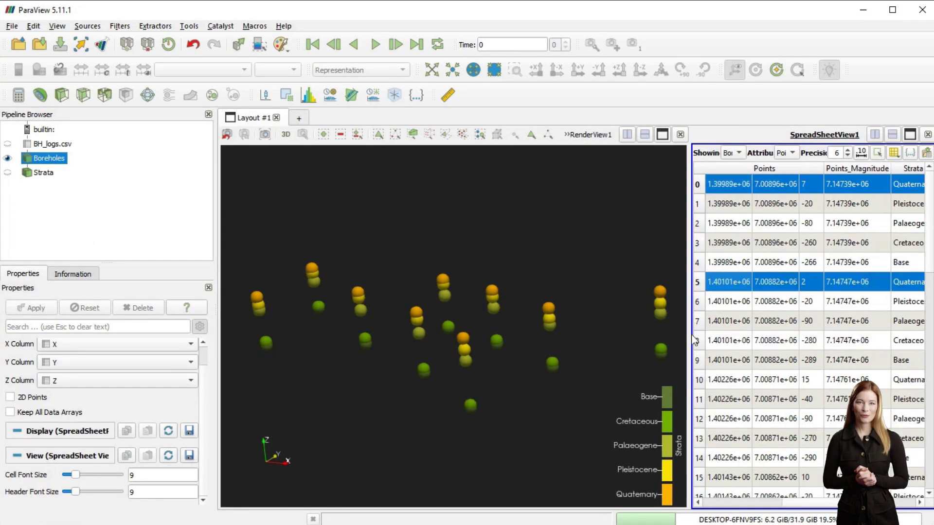
pyautogui.keyDown('ctrl'); pyautogui.click(699, 381); pyautogui.keyUp('ctrl')
pyautogui.keyDown('ctrl'); pyautogui.click(699, 477); pyautogui.keyUp('ctrl')
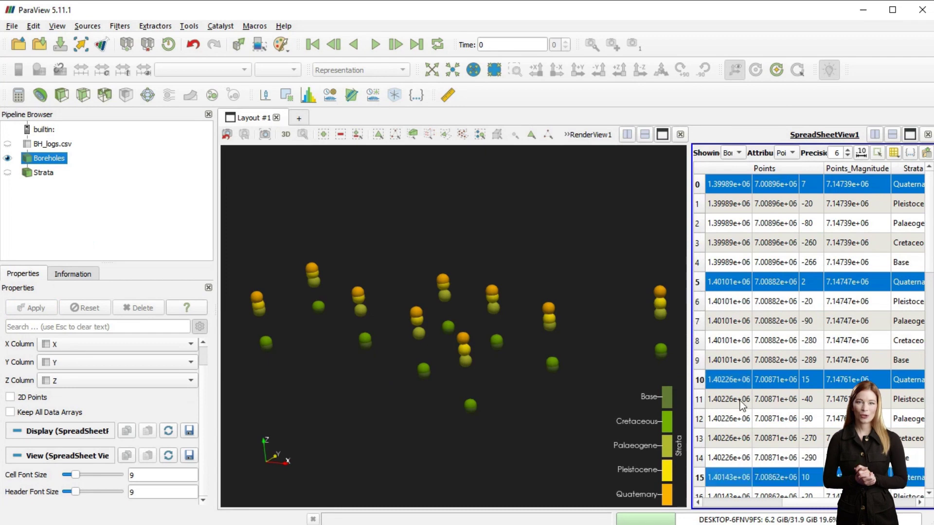
pyautogui.scroll(-3, 699, 457)
pyautogui.keyDown('ctrl'); pyautogui.click(700, 419); pyautogui.keyUp('ctrl')
pyautogui.scroll(-1, 762, 452)
pyautogui.scroll(-1, 762, 452)
pyautogui.keyDown('ctrl'); pyautogui.click(700, 420); pyautogui.keyUp('ctrl')
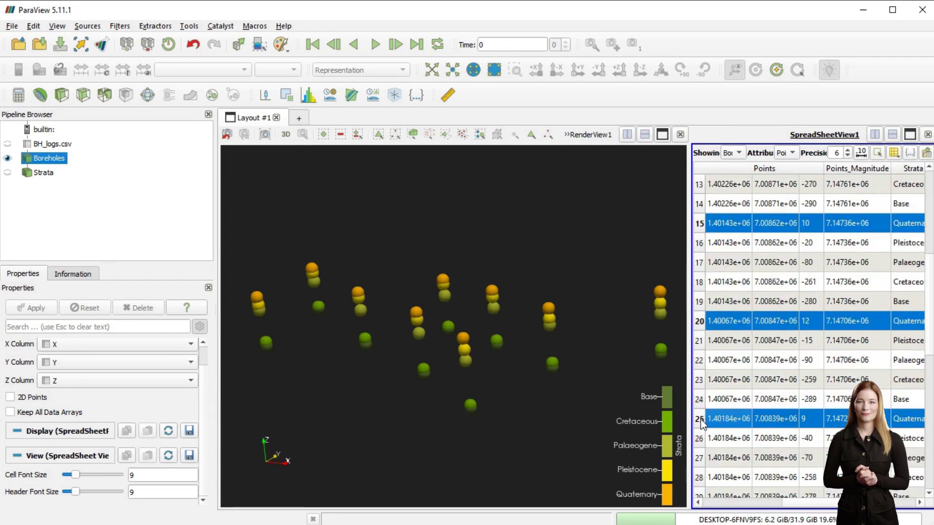
# Step: Update Strata with the current row selection and show its points in the 3D view
pyautogui.click(44, 172)
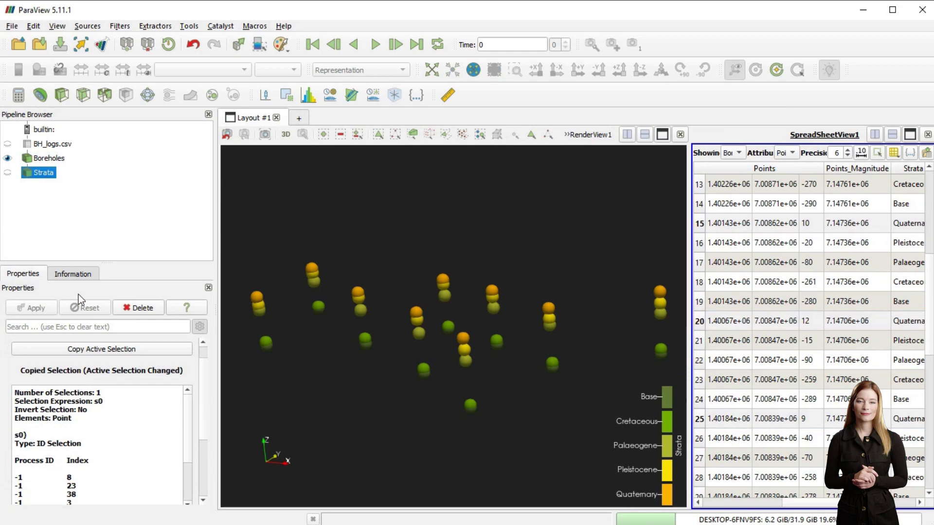
pyautogui.click(90, 350)
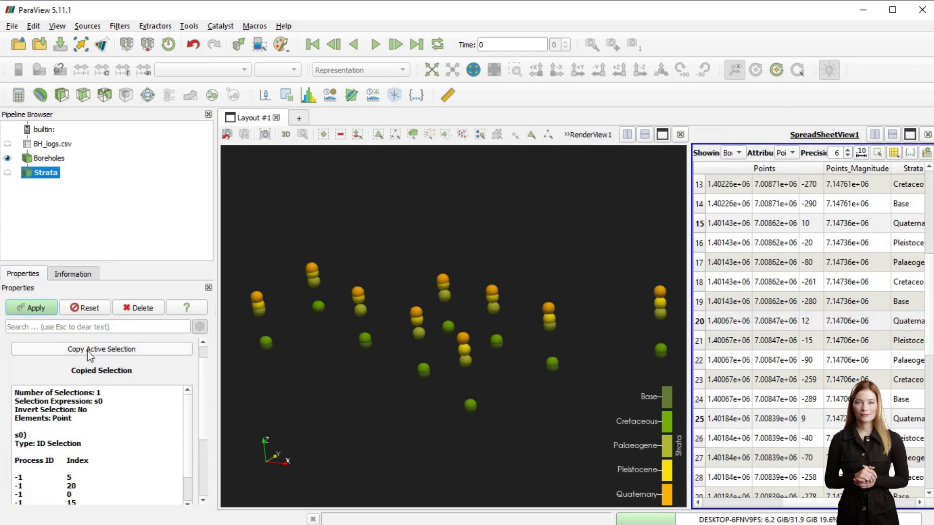
pyautogui.click(7, 173)
pyautogui.click(912, 360)
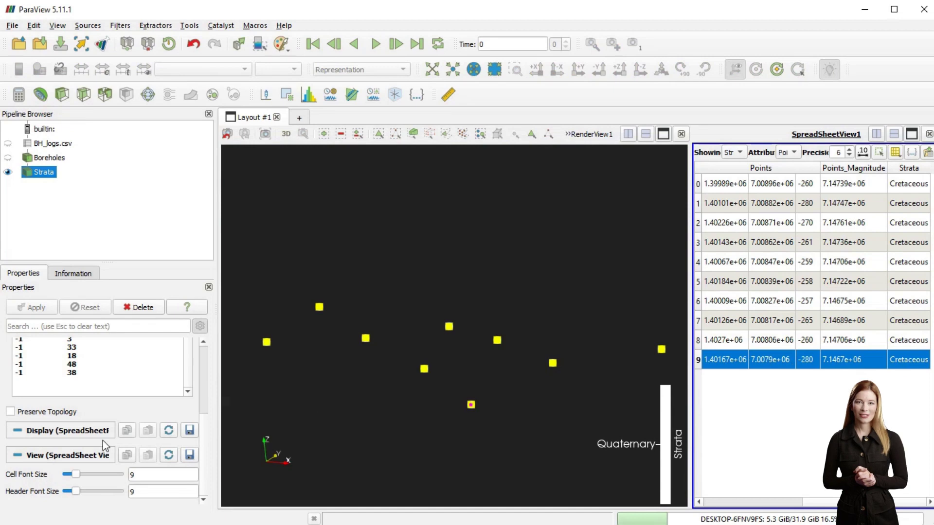
# Step: Turn on Use Separate Color Map for Strata and apply the Citrus preset
pyautogui.click(376, 395)
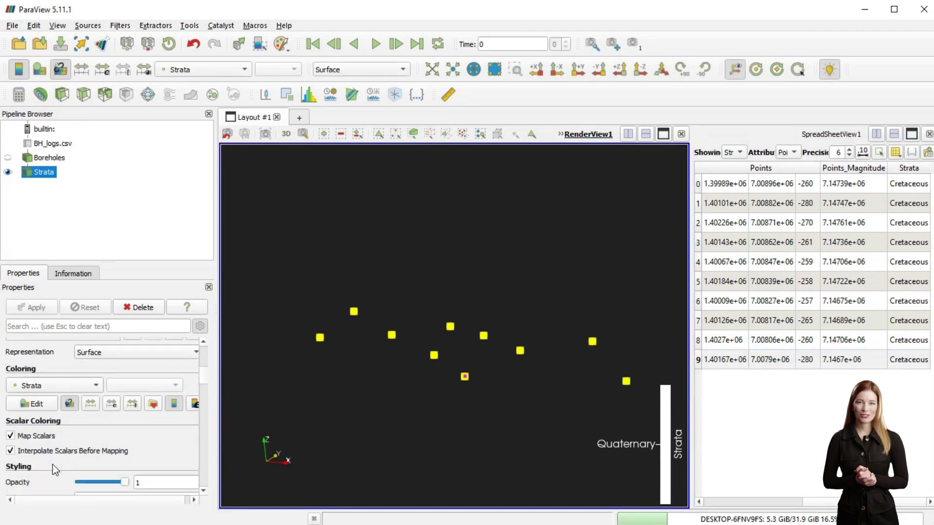
pyautogui.click(72, 402)
pyautogui.click(156, 407)
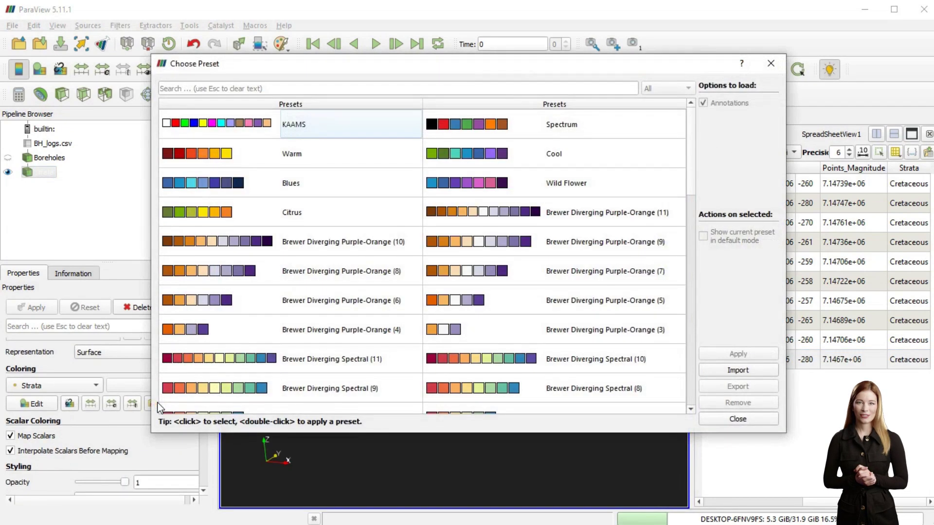
pyautogui.click(229, 214)
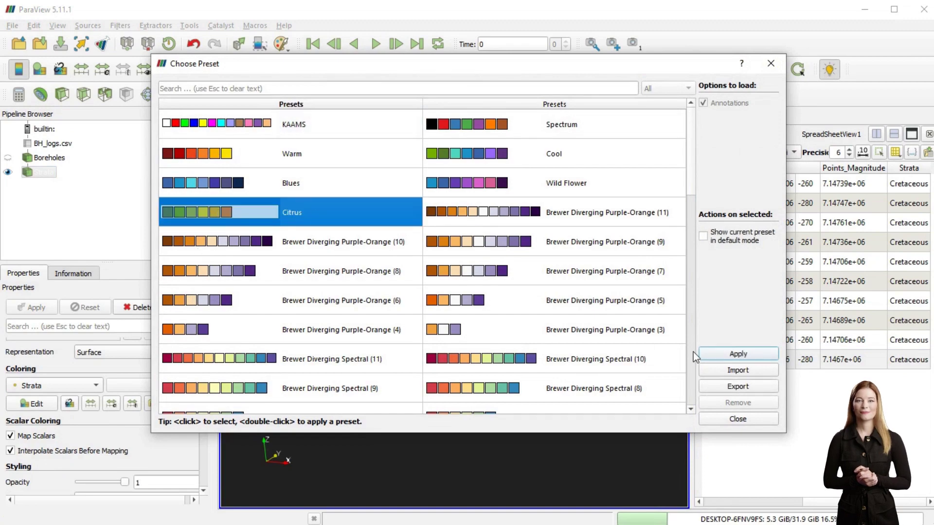
pyautogui.click(720, 354)
pyautogui.click(733, 419)
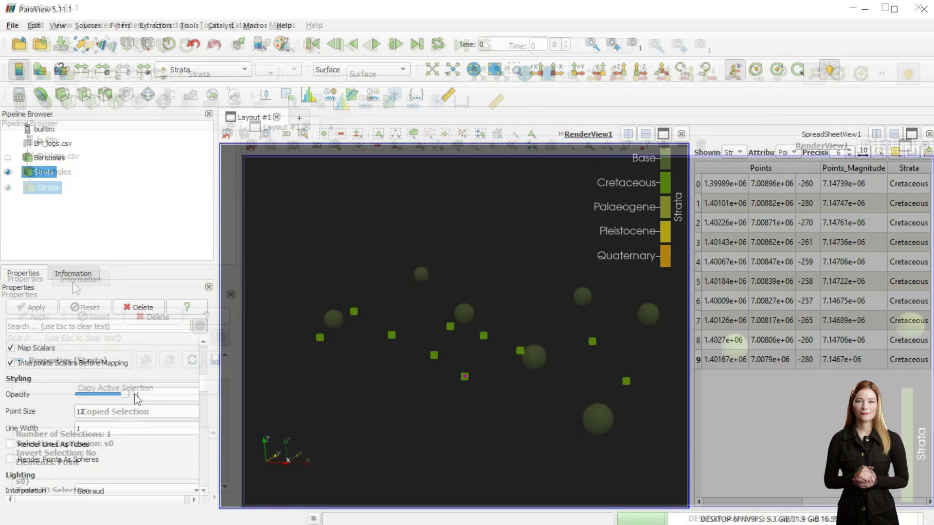
# Step: Add a Delaunay 2D filter to Strata with Offset 12 and apply it
pyautogui.rightClick(42, 178)
pyautogui.moveTo(92, 402)
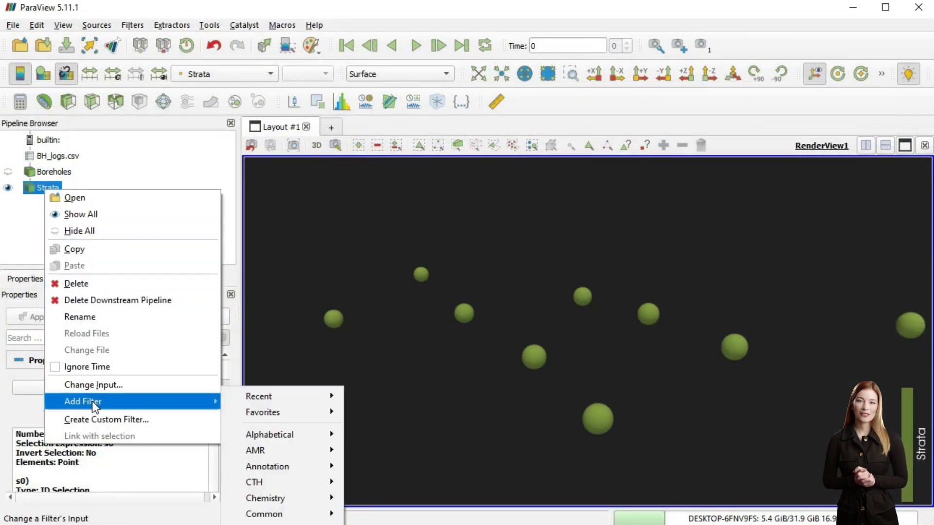
pyautogui.moveTo(324, 439)
pyautogui.click(400, 359)
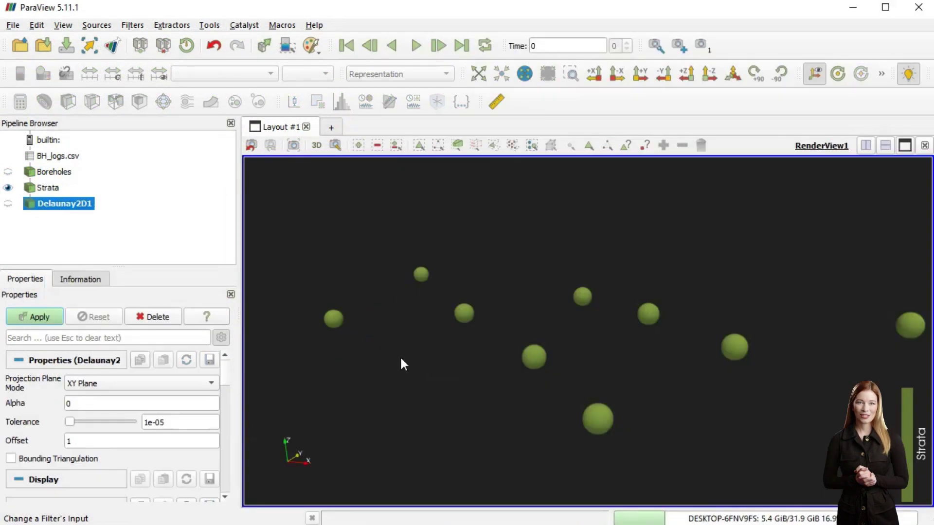
pyautogui.click(8, 203)
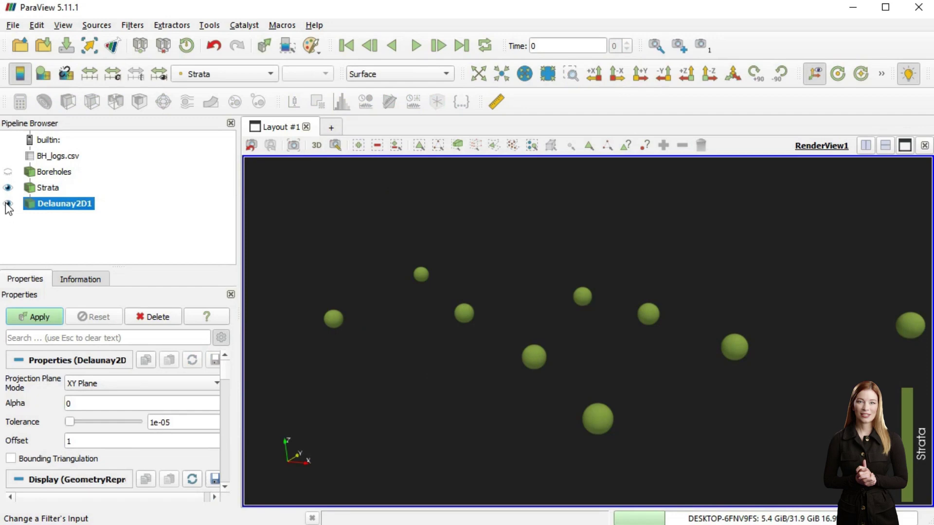
pyautogui.click(90, 440)
pyautogui.write('2')
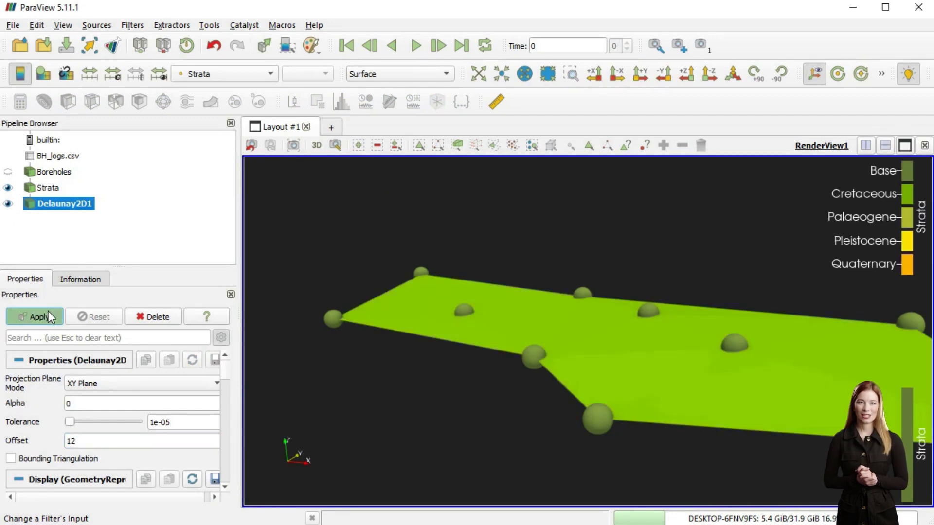
pyautogui.click(48, 316)
# Step: Show the Strata points over the surface and add a SpreadSheet View in a split pane
pyautogui.click(8, 187)
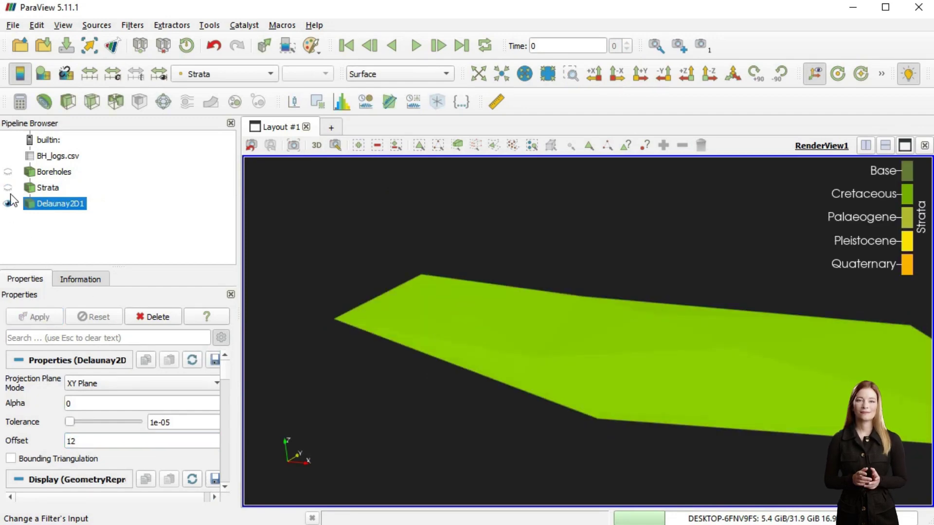
pyautogui.click(47, 187)
pyautogui.press('space')
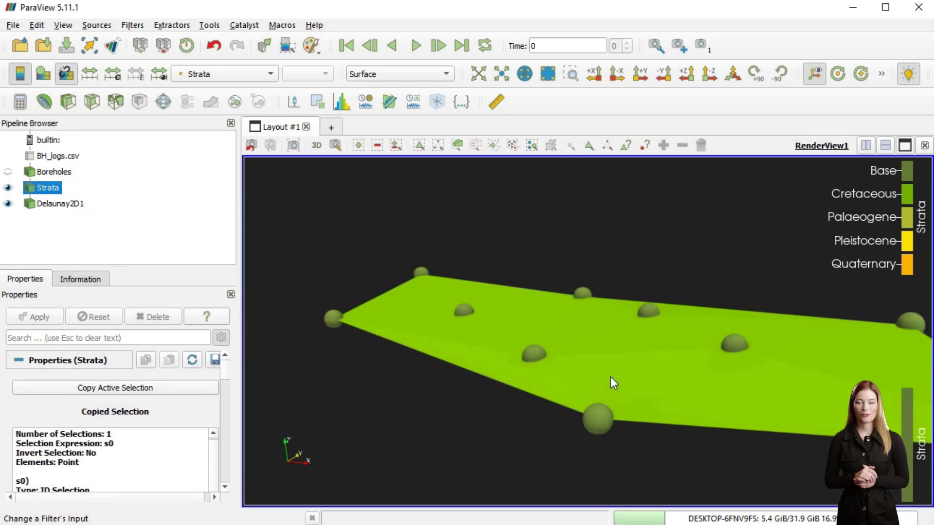
pyautogui.moveTo(611, 378); pyautogui.dragTo(336, 292)
pyautogui.click(62, 204)
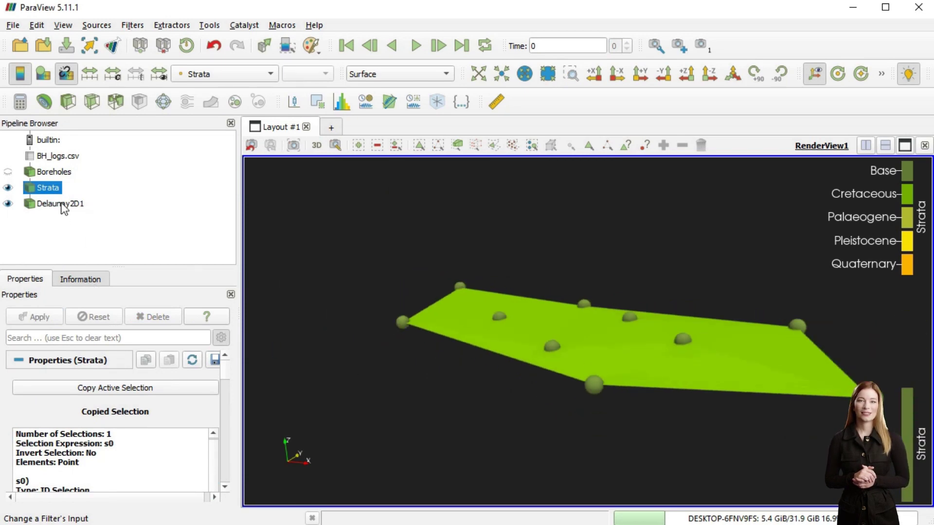
pyautogui.click(865, 145)
pyautogui.click(785, 469)
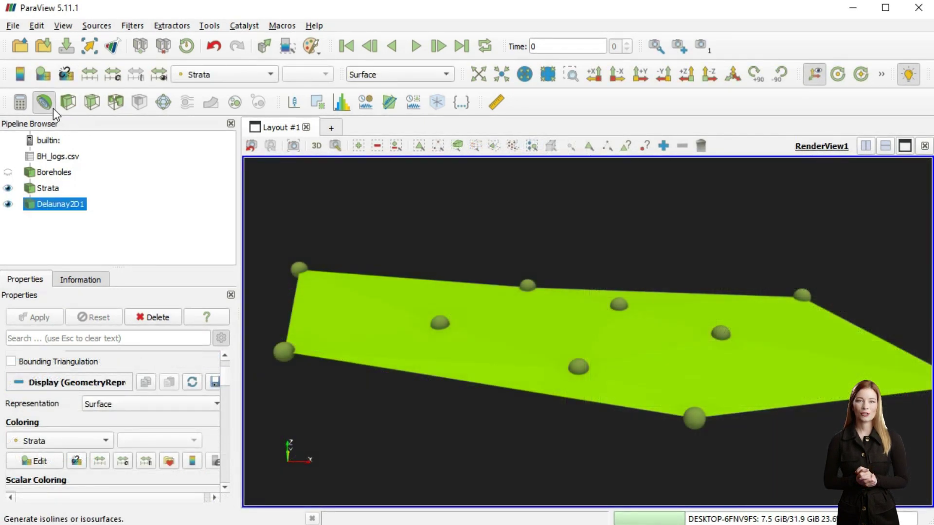
# Step: Contour the Delaunay2D1 surface at isovalue 179 and make the surface visible again
pyautogui.click(49, 105)
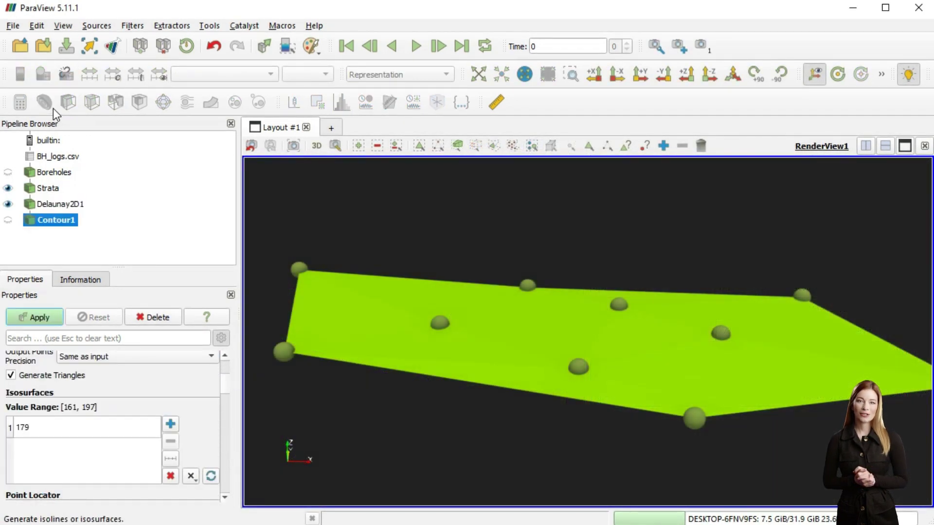
pyautogui.click(37, 318)
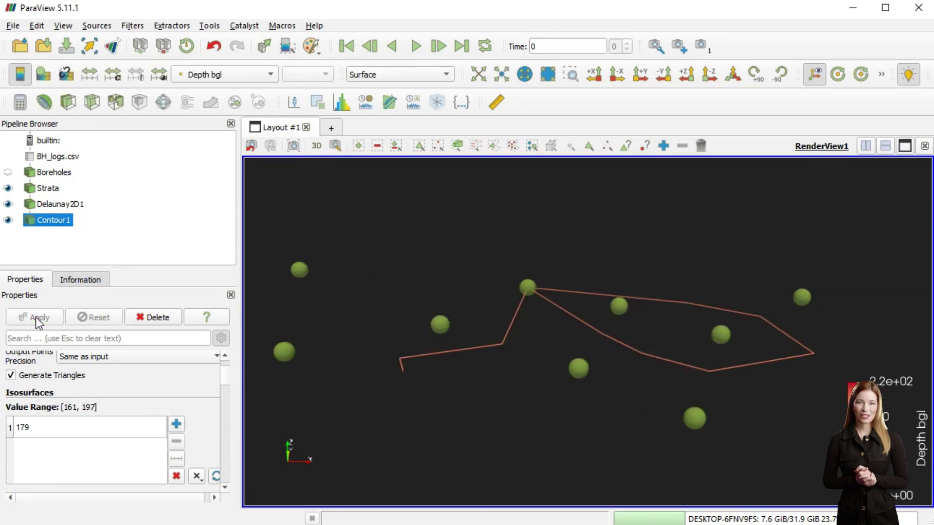
pyautogui.click(9, 205)
pyautogui.click(8, 205)
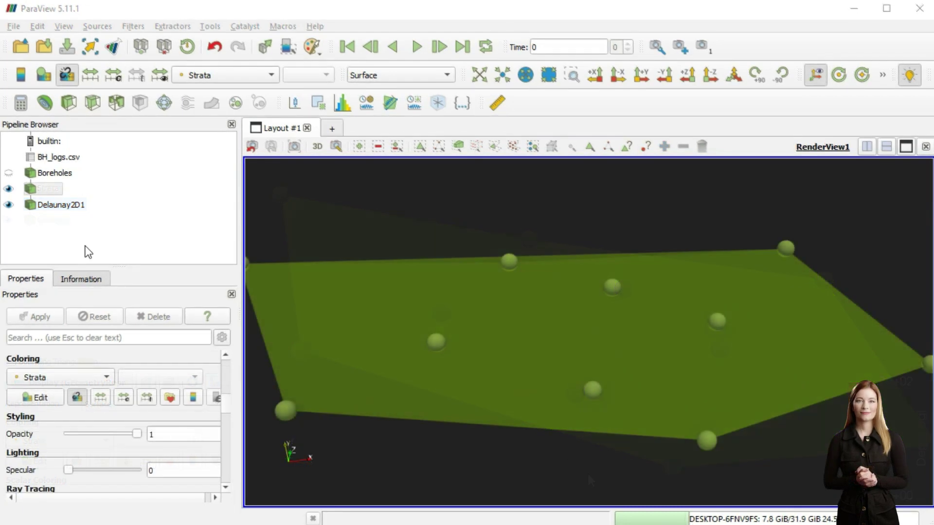
# Step: Add a Resample To Image filter to Delaunay2D1, showing its output and hiding the surface
pyautogui.click(53, 205)
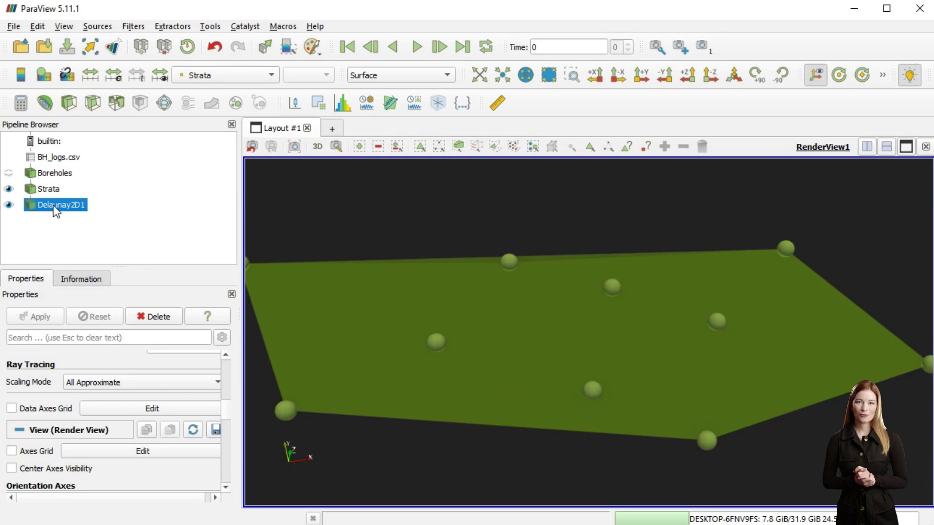
pyautogui.rightClick(53, 206)
pyautogui.moveTo(91, 419)
pyautogui.moveTo(263, 450)
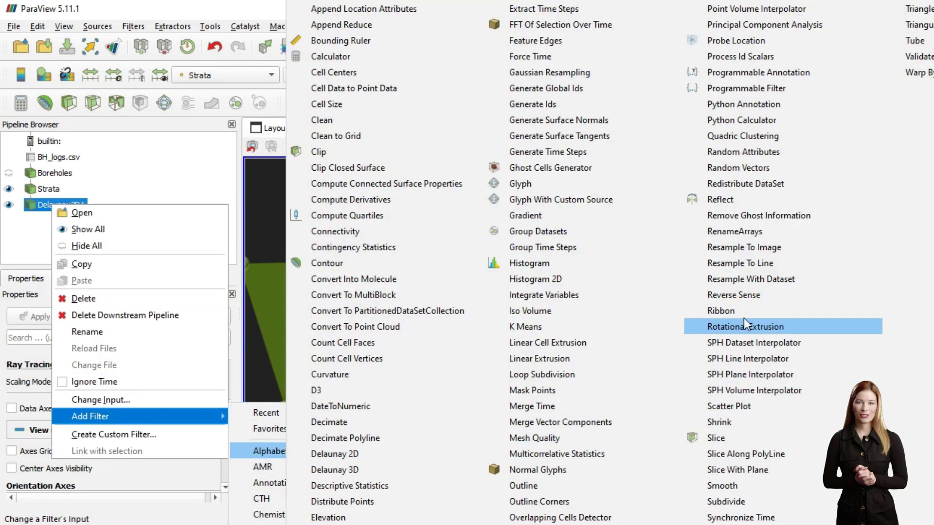
pyautogui.click(762, 251)
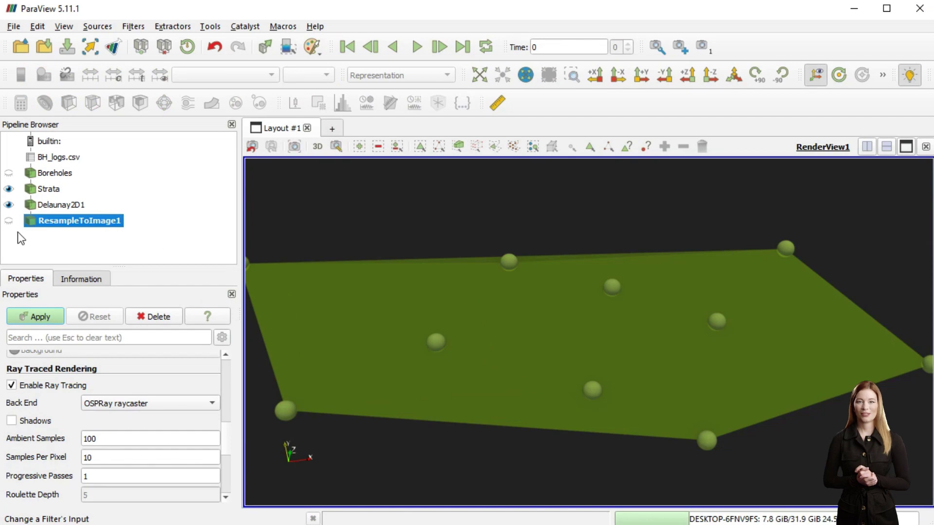
pyautogui.click(9, 219)
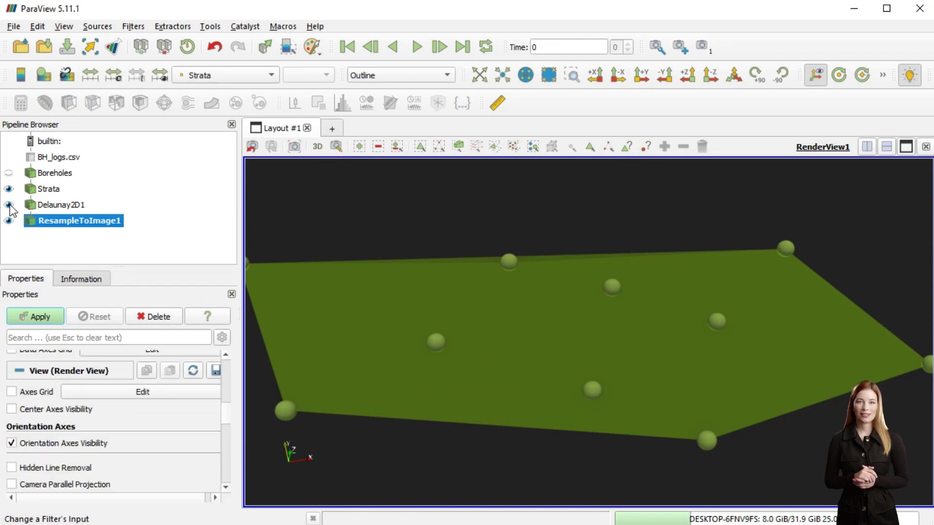
pyautogui.click(9, 204)
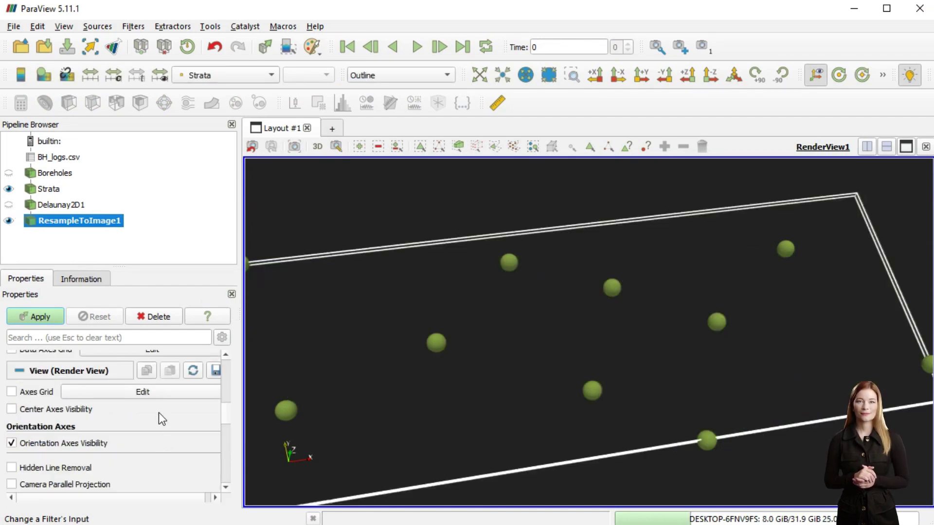
# Step: Display the resampled data as Points with Sampling Dimensions 70, 40, 1 applied
pyautogui.scroll(-3, 159, 413)
pyautogui.scroll(10, 160, 412)
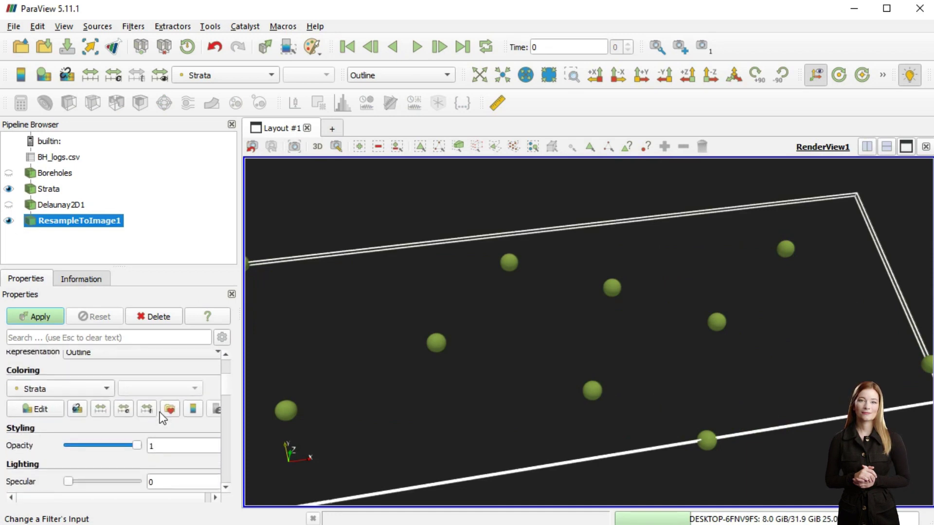
pyautogui.scroll(-1, 160, 412)
pyautogui.click(160, 394)
pyautogui.click(145, 427)
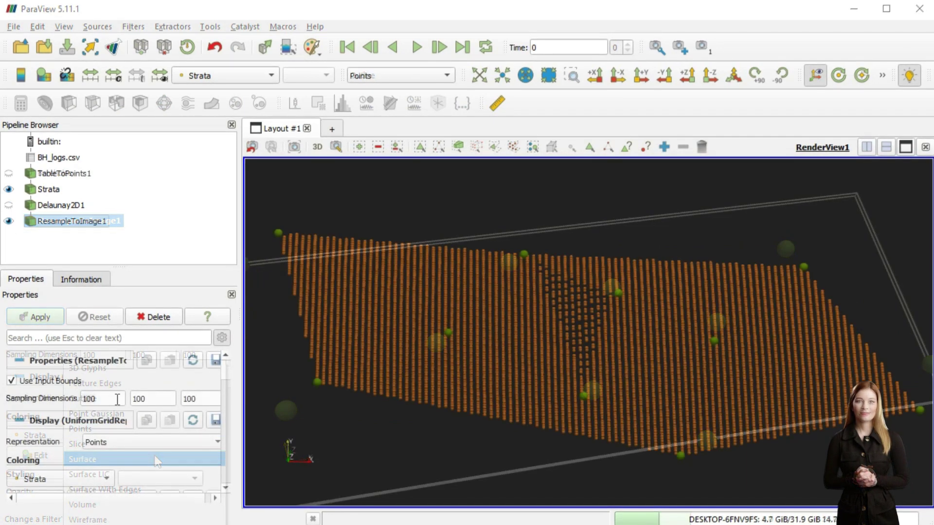
pyautogui.click(117, 399)
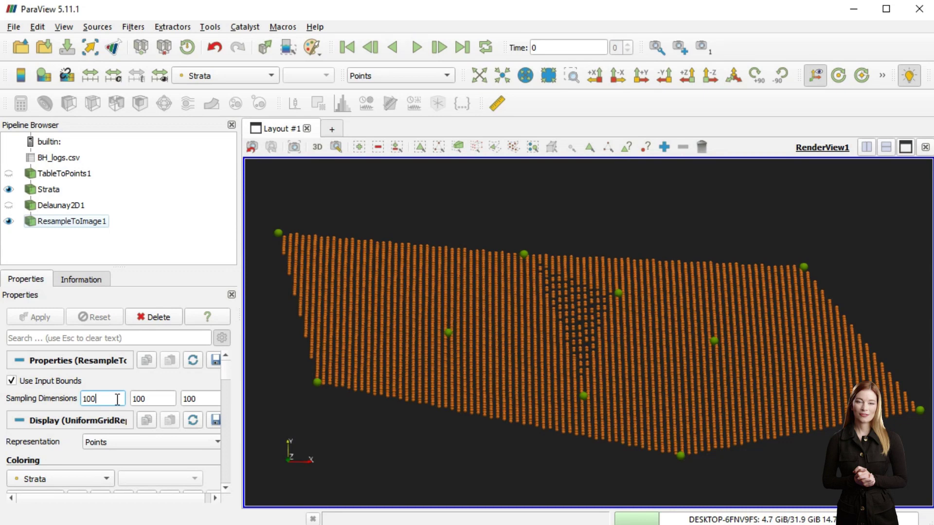
pyautogui.press('BackSpace')
pyautogui.press('BackSpace')
pyautogui.press('BackSpace')
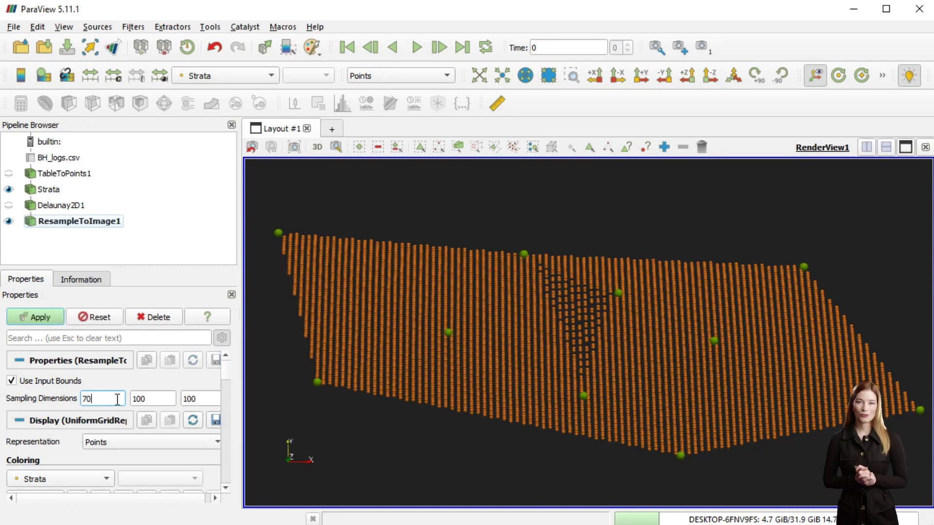
pyautogui.press('Tab')
pyautogui.write('40')
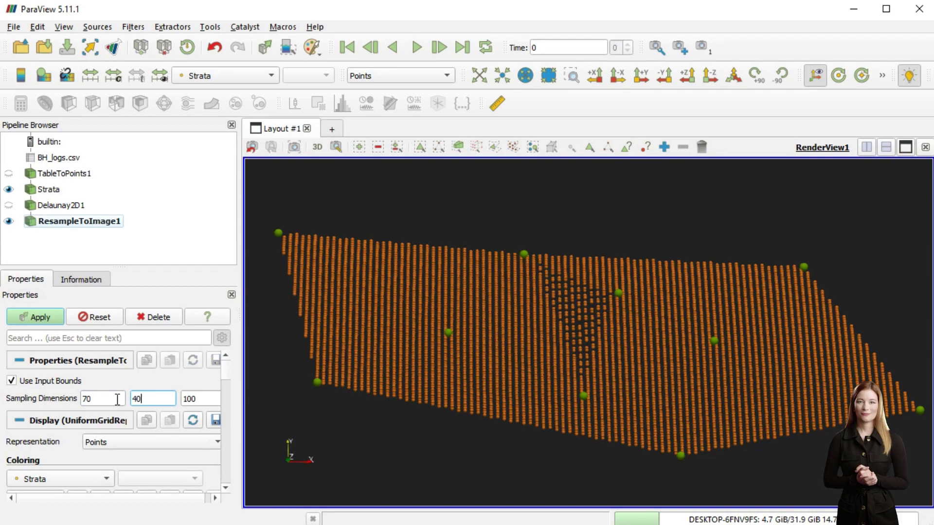
pyautogui.press('Tab')
pyautogui.write('1')
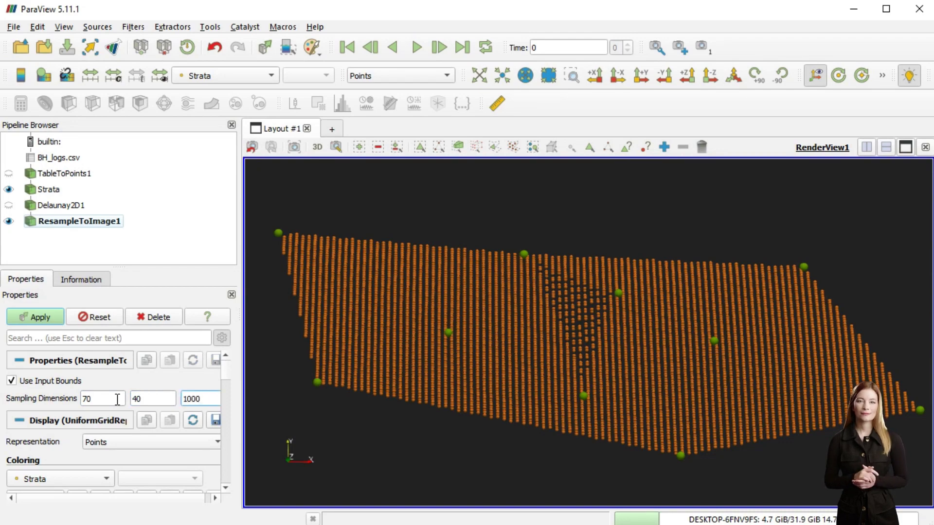
pyautogui.click(48, 321)
pyautogui.moveTo(515, 389); pyautogui.dragTo(526, 359)
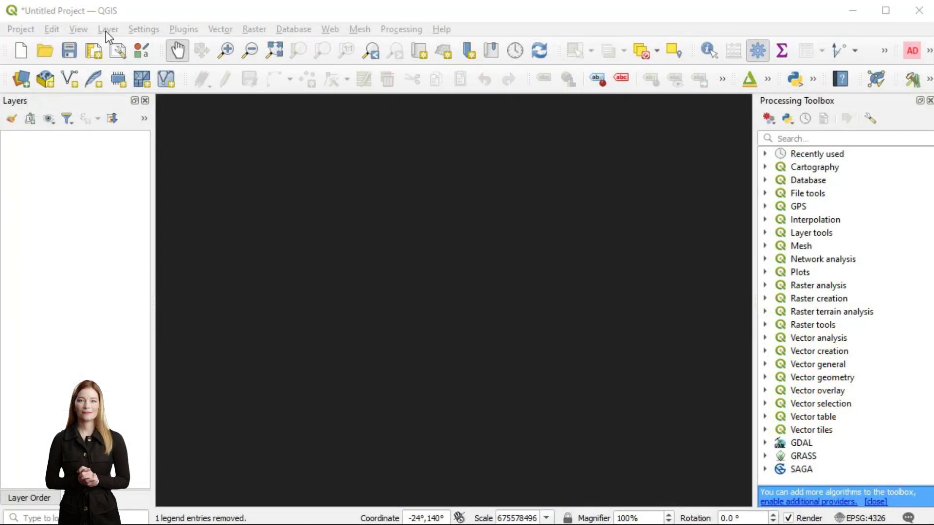
# Step: Add BH_logs.csv as a delimited text point layer using the Z column for elevation
pyautogui.click(107, 29)
pyautogui.moveTo(159, 79)
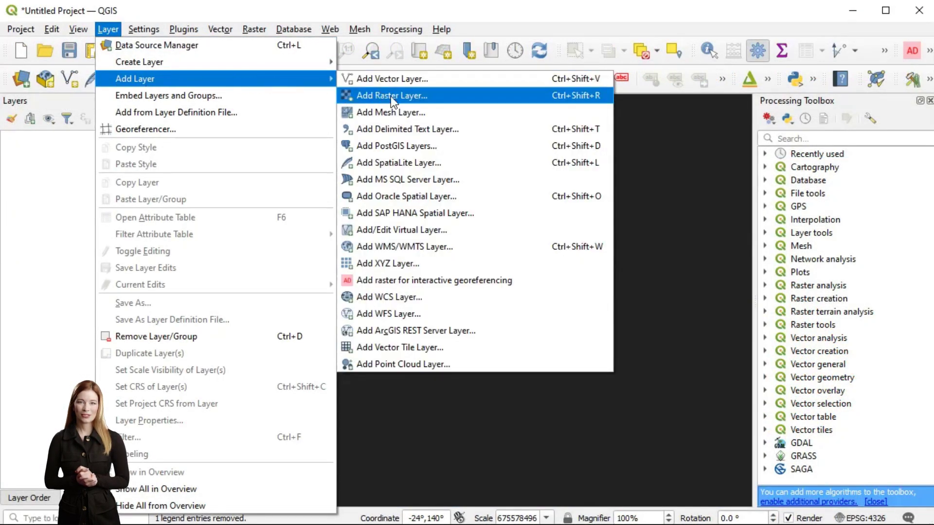
pyautogui.click(398, 127)
pyautogui.click(758, 65)
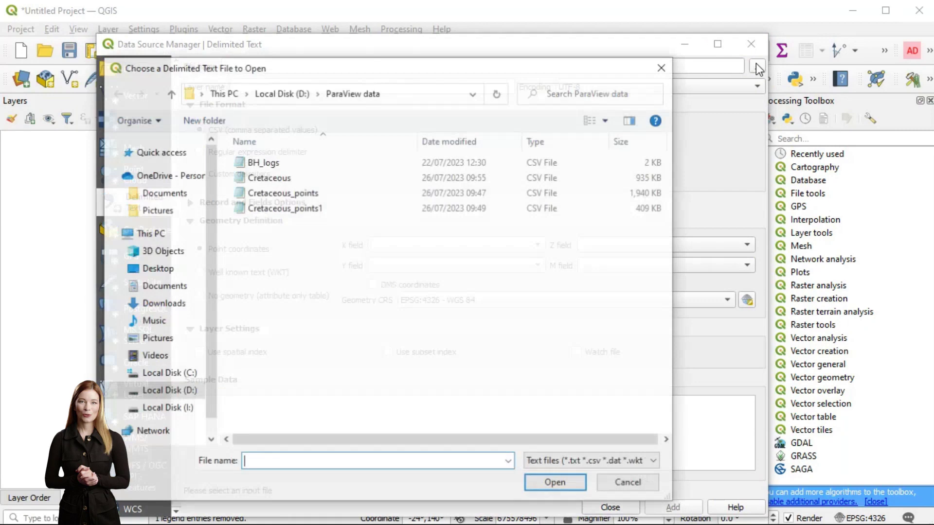
pyautogui.doubleClick(352, 165)
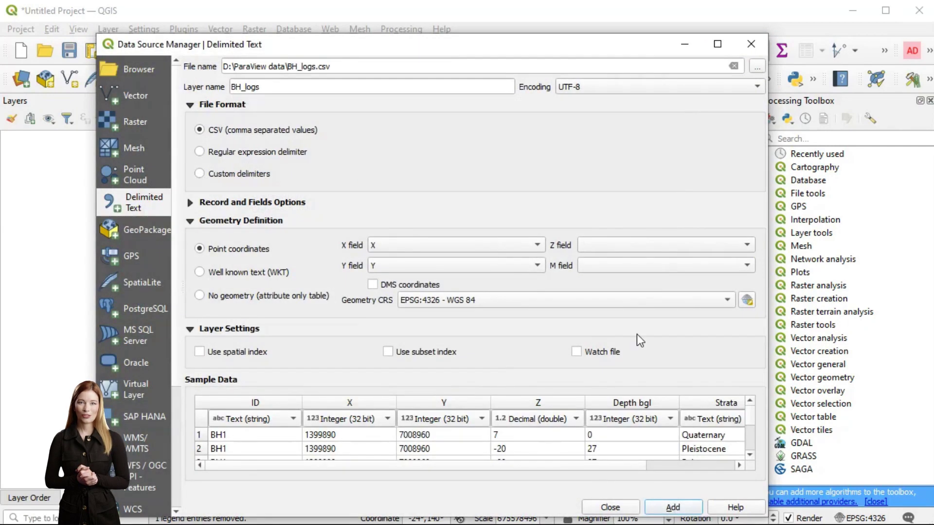
pyautogui.click(652, 245)
pyautogui.click(651, 310)
pyautogui.click(667, 508)
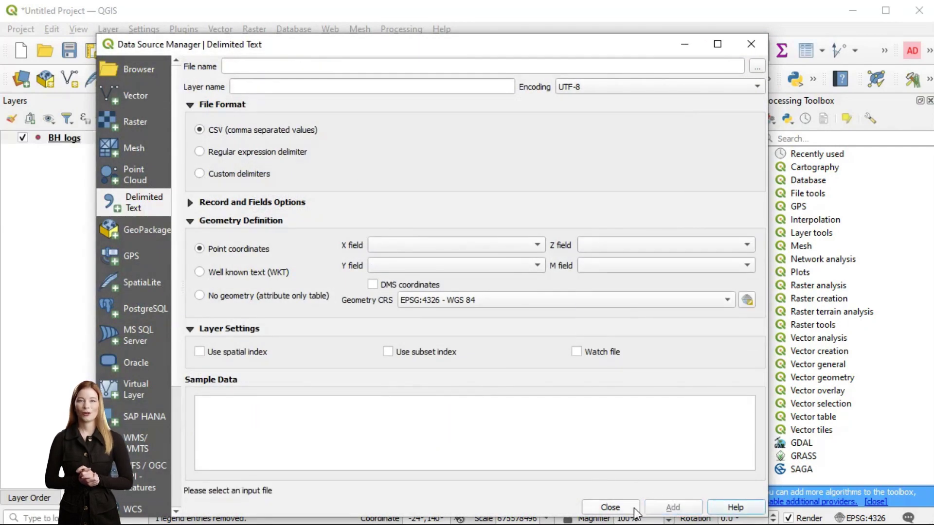
pyautogui.click(613, 508)
# Step: Begin adding the Cretaceous CSV as another delimited text layer
pyautogui.click(108, 29)
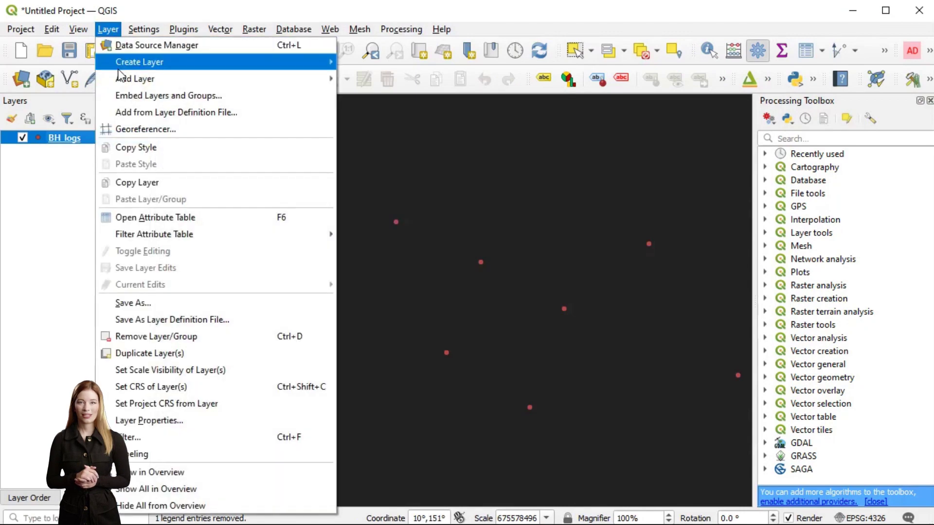
pyautogui.moveTo(135, 77)
pyautogui.click(392, 128)
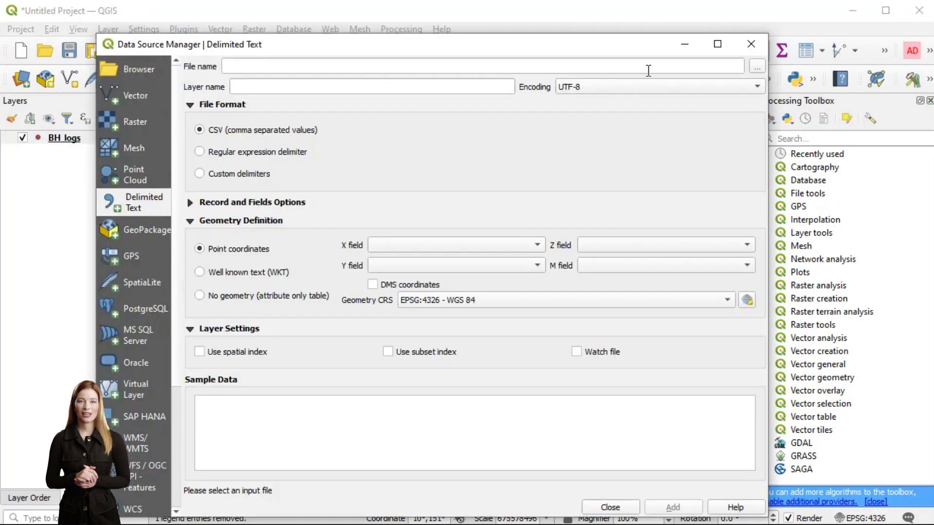
pyautogui.click(762, 71)
pyautogui.click(319, 181)
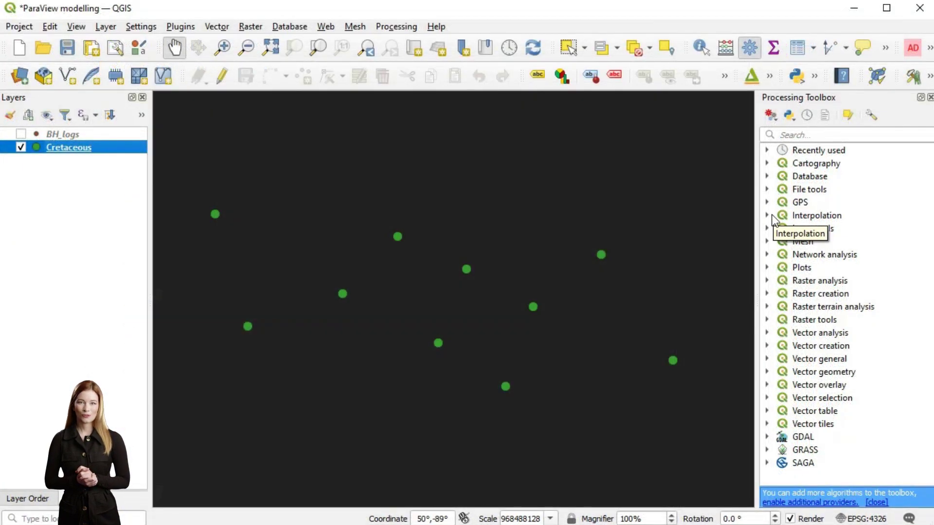
# Step: Add the Cretaceous layer's Z attribute as the IDW interpolation input
pyautogui.doubleClick(807, 216)
pyautogui.doubleClick(824, 241)
pyautogui.click(473, 99)
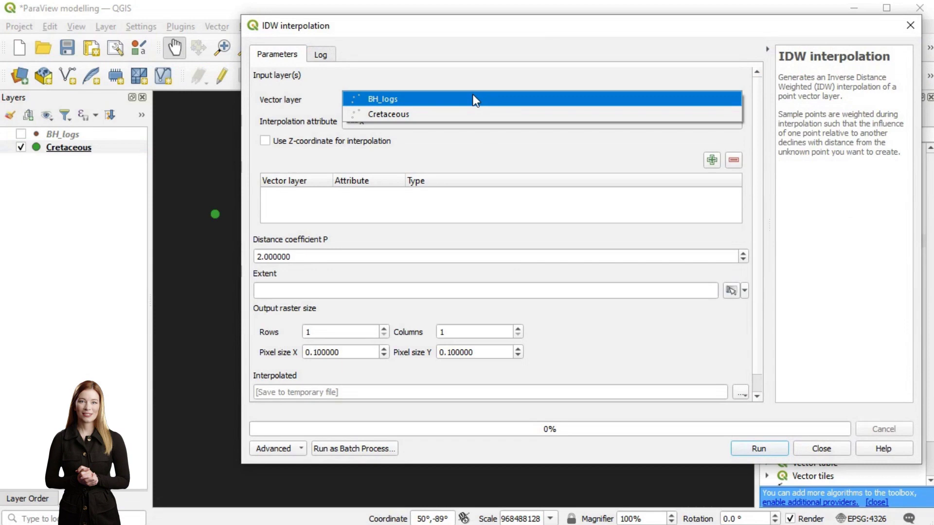
pyautogui.click(451, 114)
pyautogui.click(443, 121)
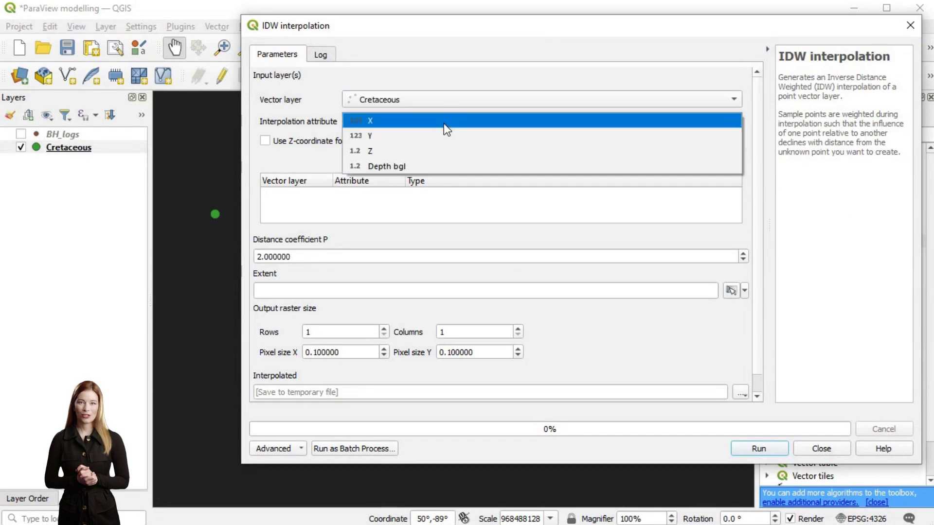
pyautogui.click(434, 153)
pyautogui.click(711, 160)
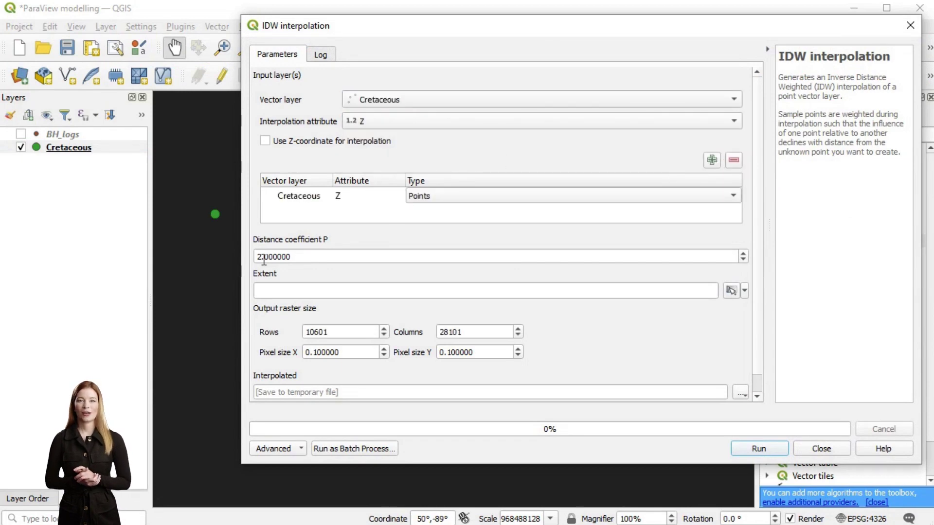
# Step: Set power 2.4, extent from layer, pixel size 2, and run it to Cretaceous.tif
pyautogui.moveTo(266, 261); pyautogui.dragTo(334, 260)
pyautogui.write('4')
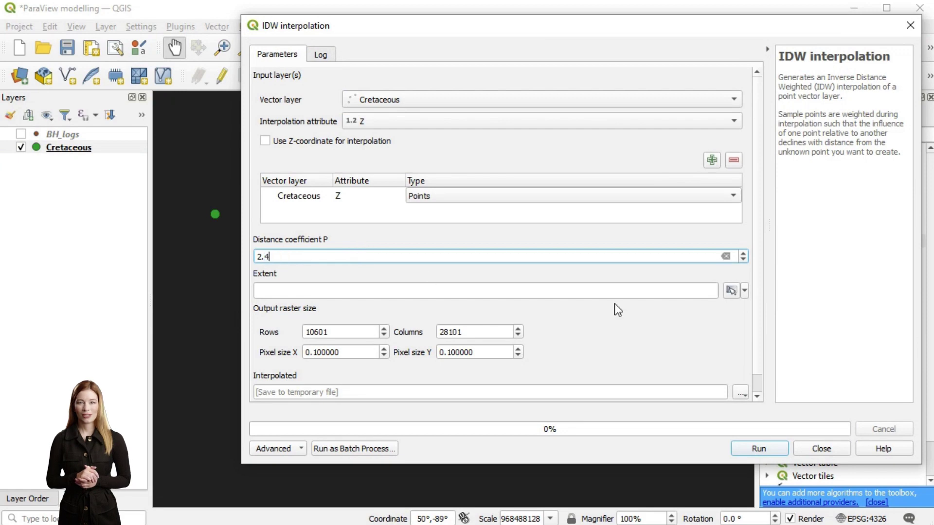
pyautogui.click(745, 291)
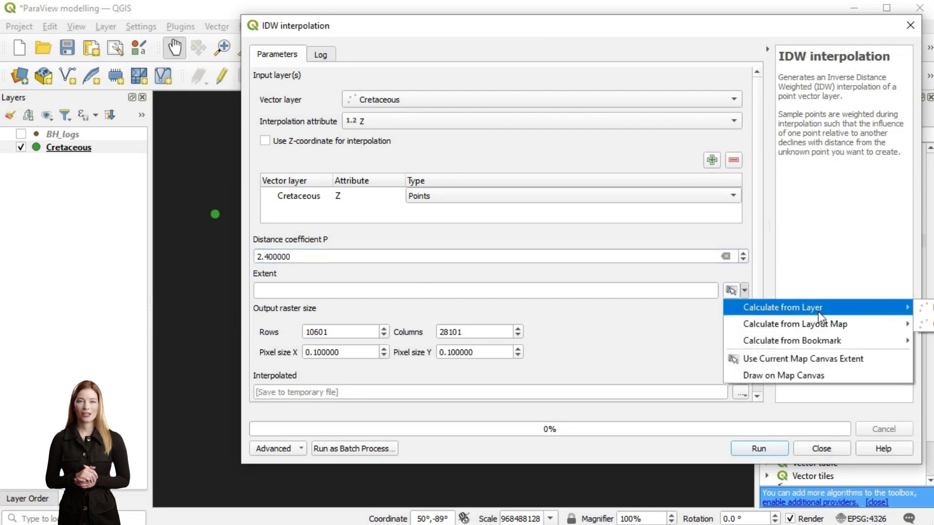
pyautogui.click(924, 312)
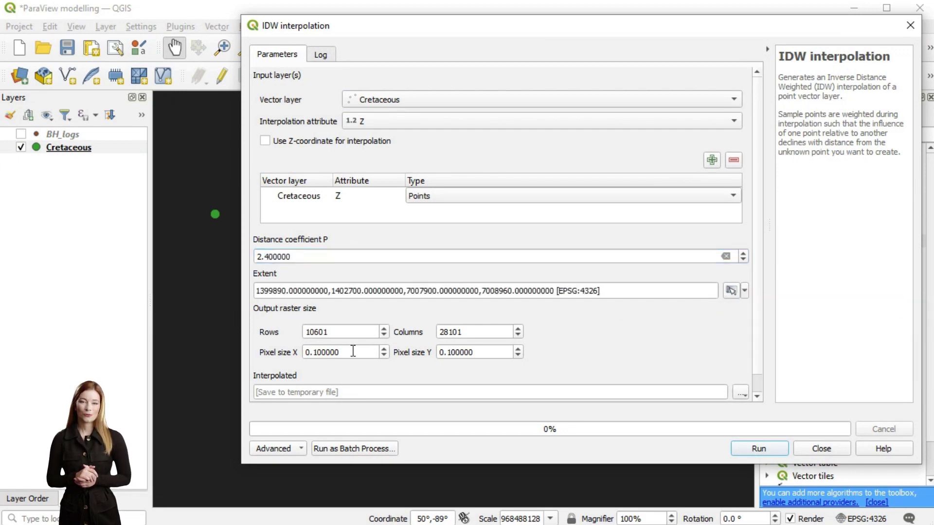
pyautogui.tripleClick(353, 352)
pyautogui.write('2')
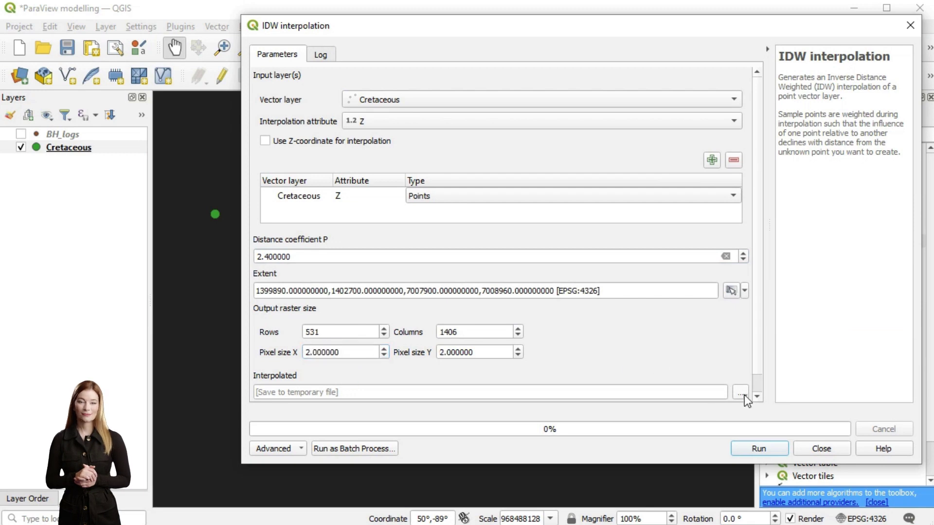
pyautogui.click(744, 395)
pyautogui.click(768, 424)
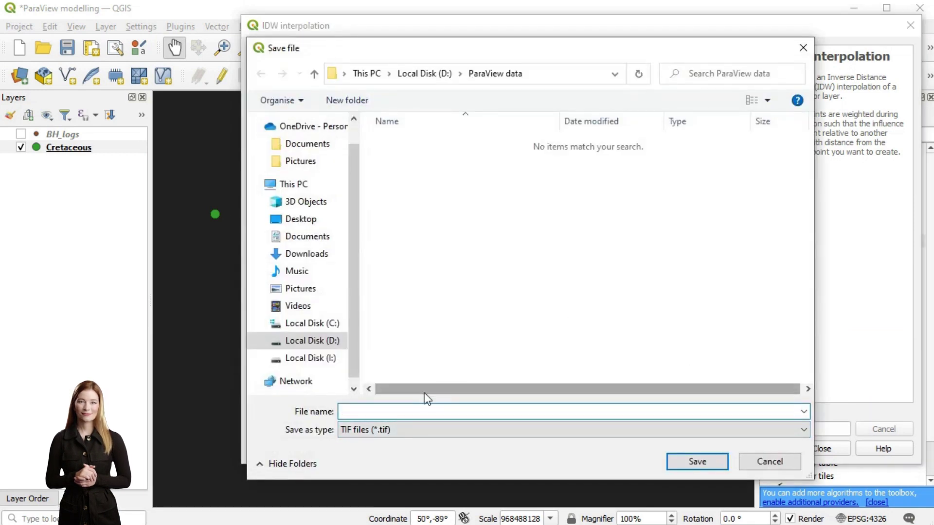
pyautogui.write('Cre')
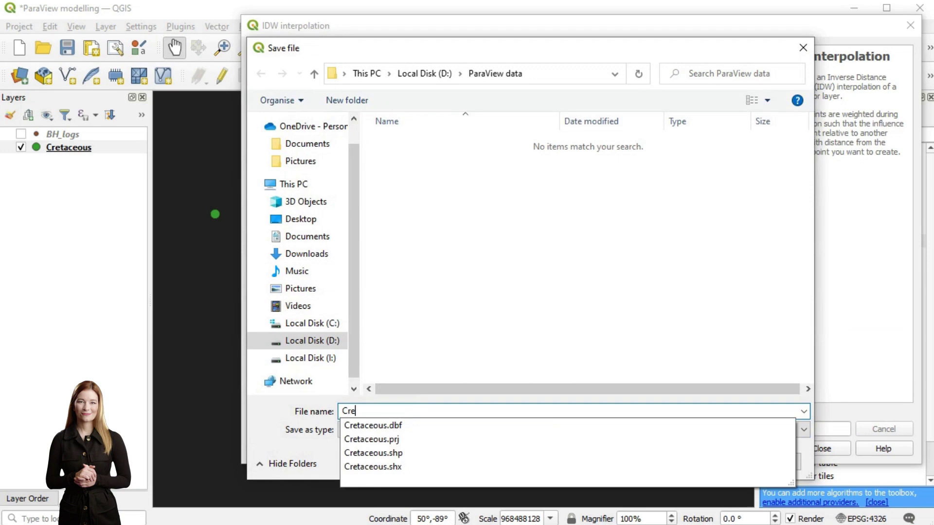
pyautogui.write('taceous.')
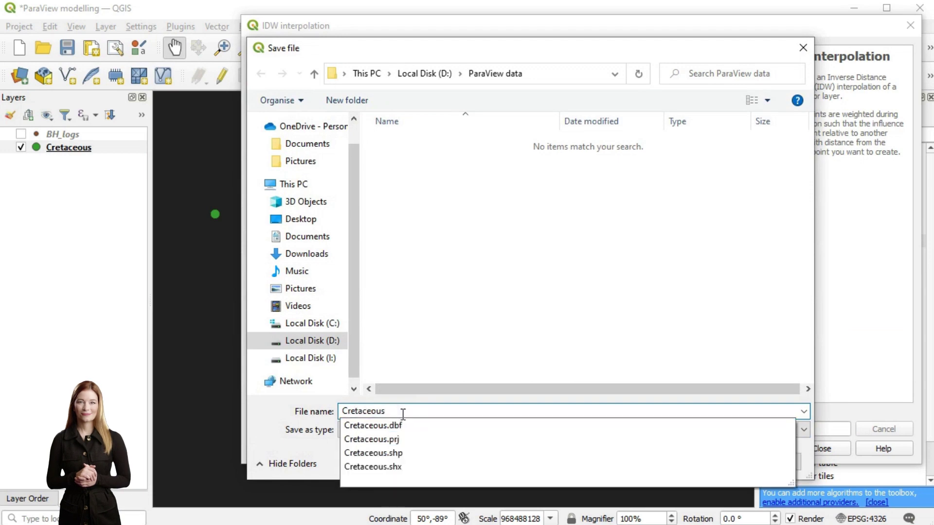
pyautogui.press('Return')
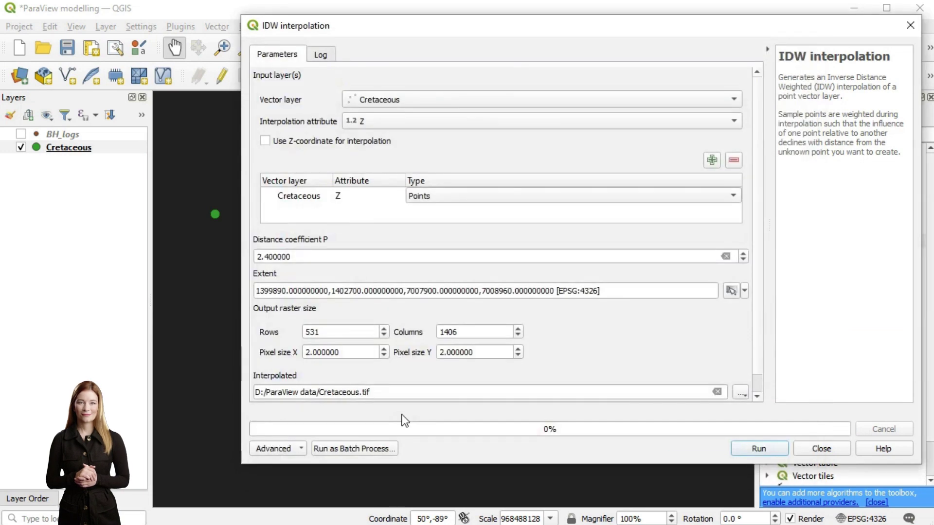
pyautogui.click(750, 448)
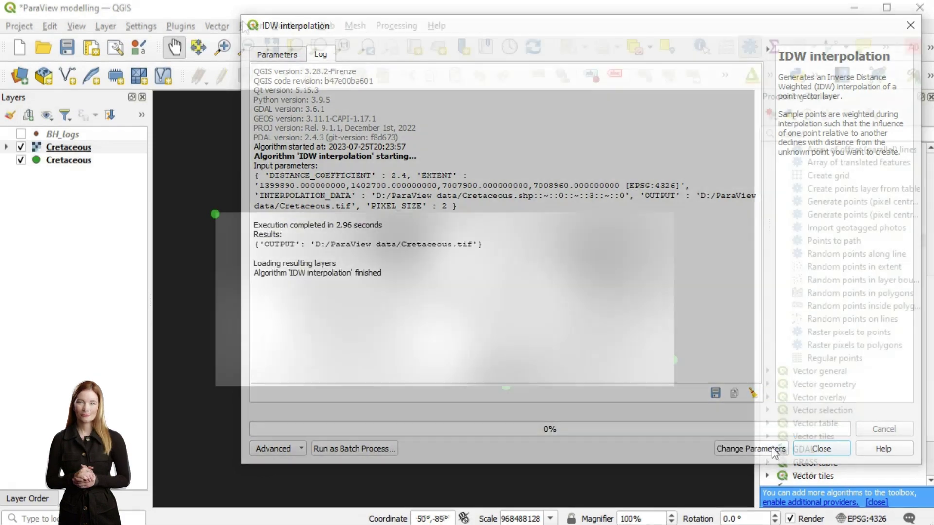
# Step: Start Polygonize (raster to vector) with the value field named Z
pyautogui.click(251, 25)
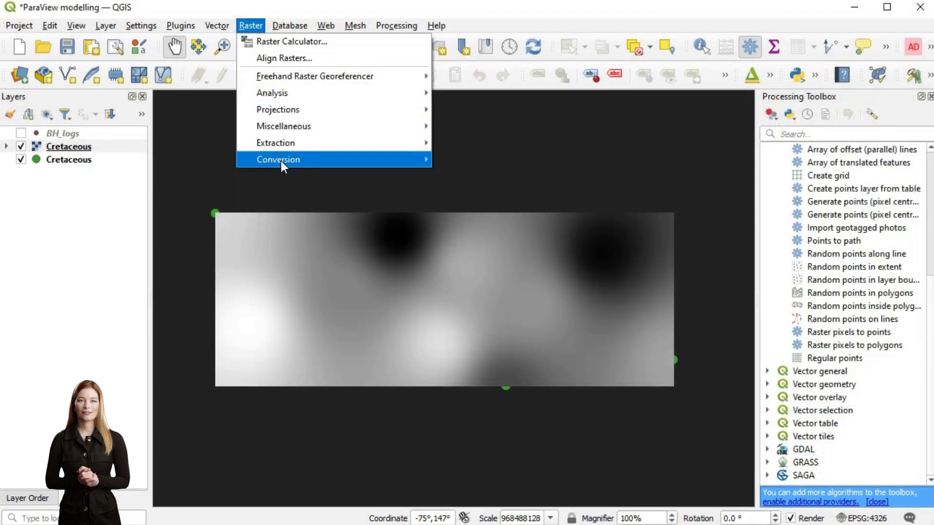
pyautogui.moveTo(421, 159)
pyautogui.click(533, 174)
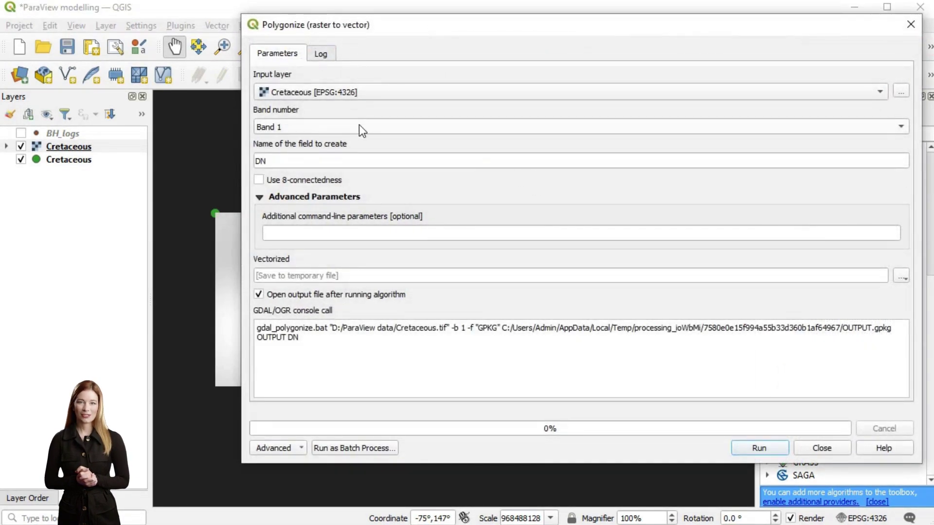
pyautogui.click(333, 160)
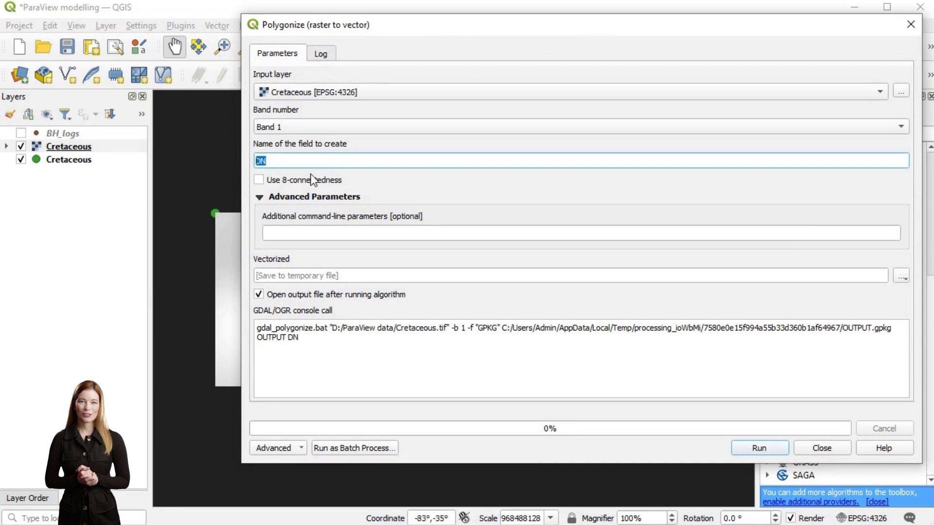
pyautogui.write('Z')
pyautogui.press('Tab')
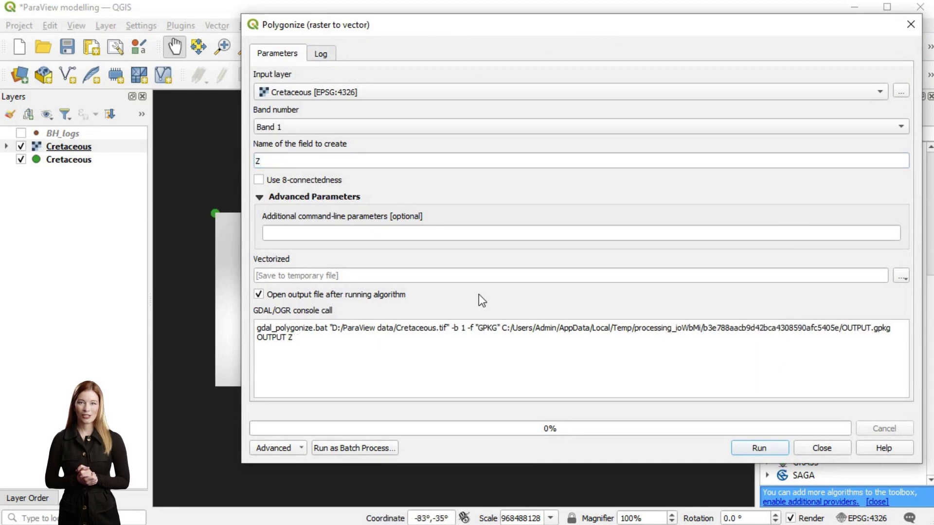
# Step: Save the polygons as Cretaceous_poly.shp and run the polygonize
pyautogui.click(898, 276)
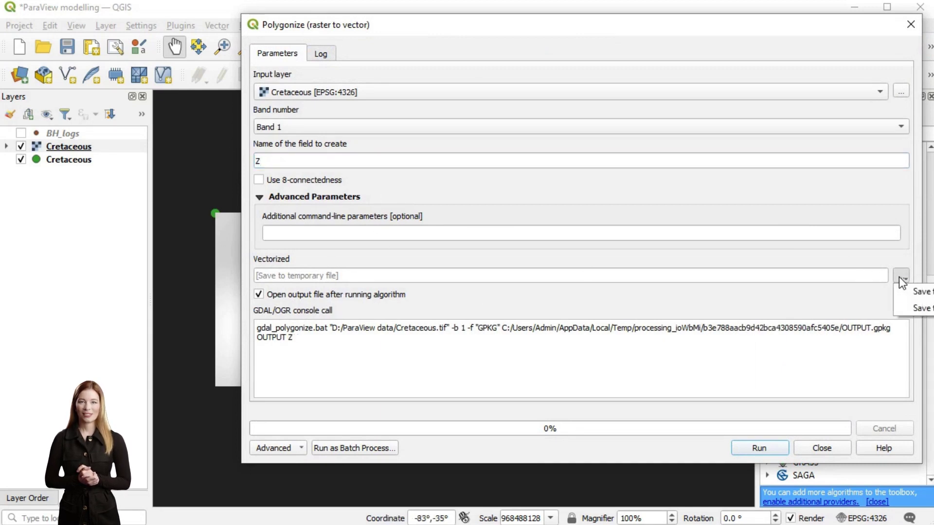
pyautogui.click(922, 306)
pyautogui.click(406, 141)
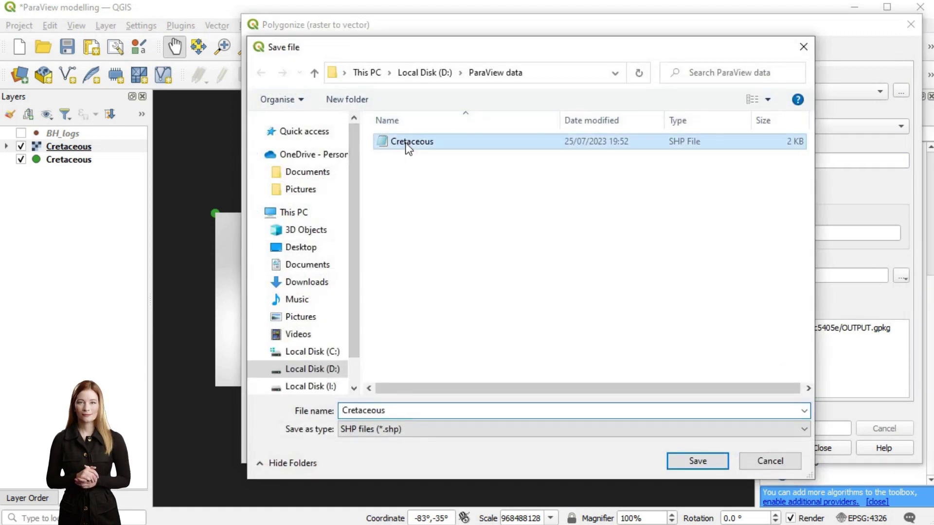
pyautogui.doubleClick(417, 411)
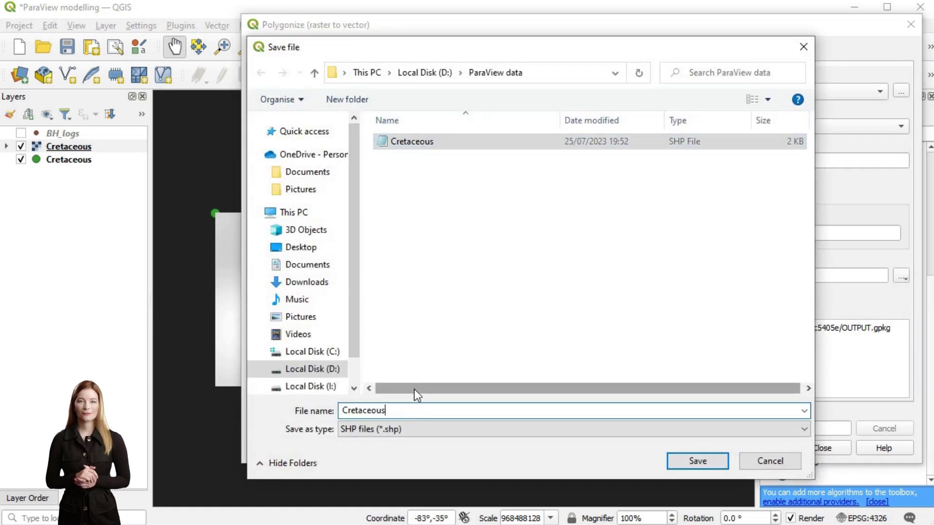
pyautogui.write('_poly')
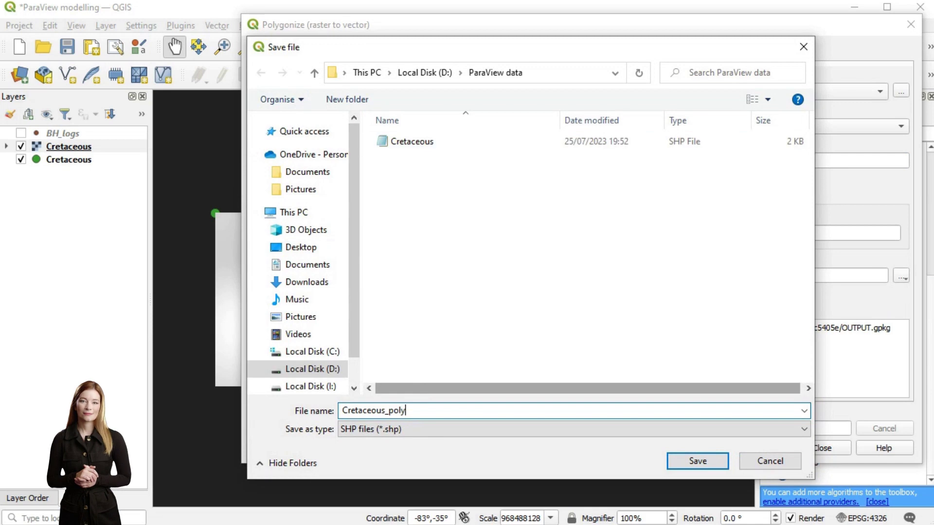
pyautogui.click(702, 461)
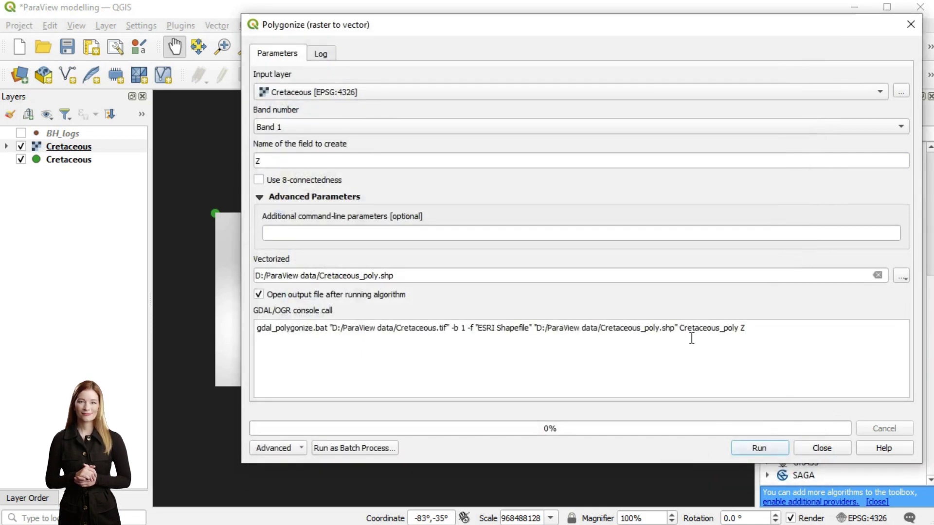
pyautogui.click(757, 448)
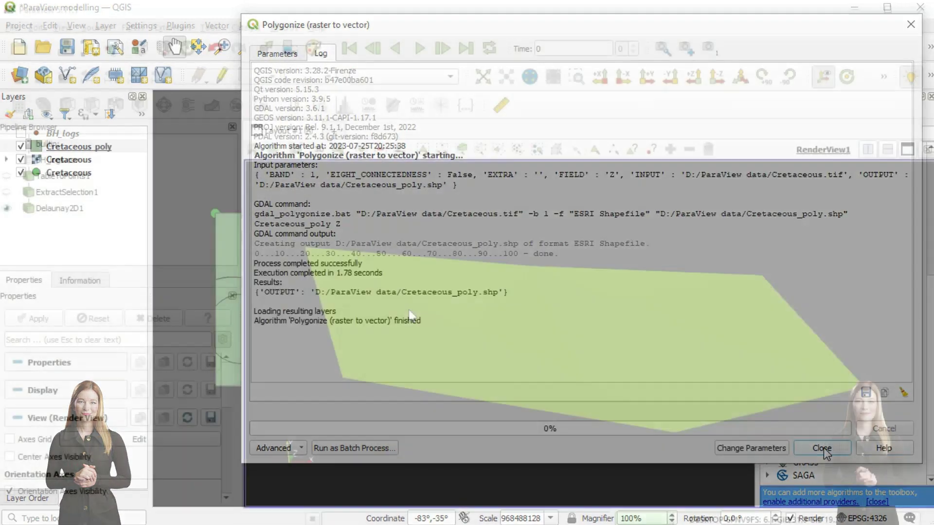
# Step: Load Cretaceous_poly.shp from D:/ParaView data into ParaView and apply it
pyautogui.click(19, 48)
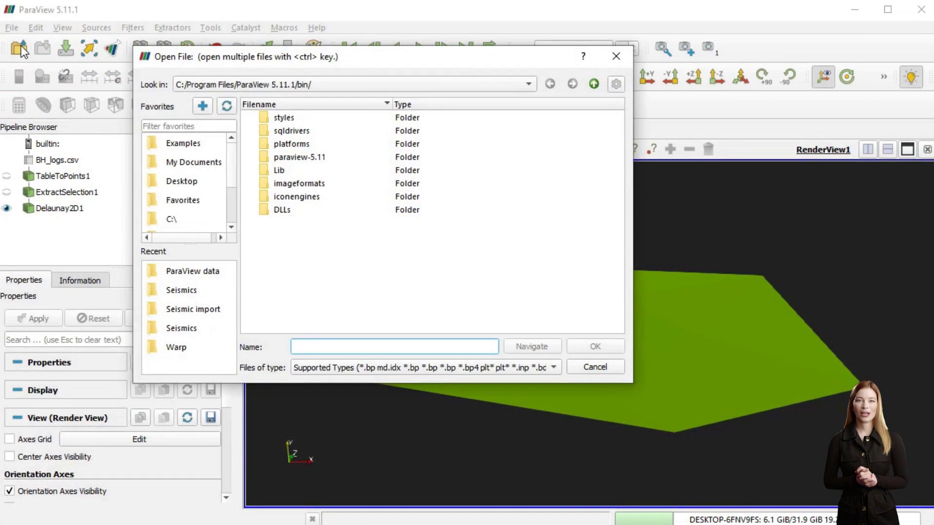
pyautogui.scroll(-3, 179, 207)
pyautogui.click(183, 162)
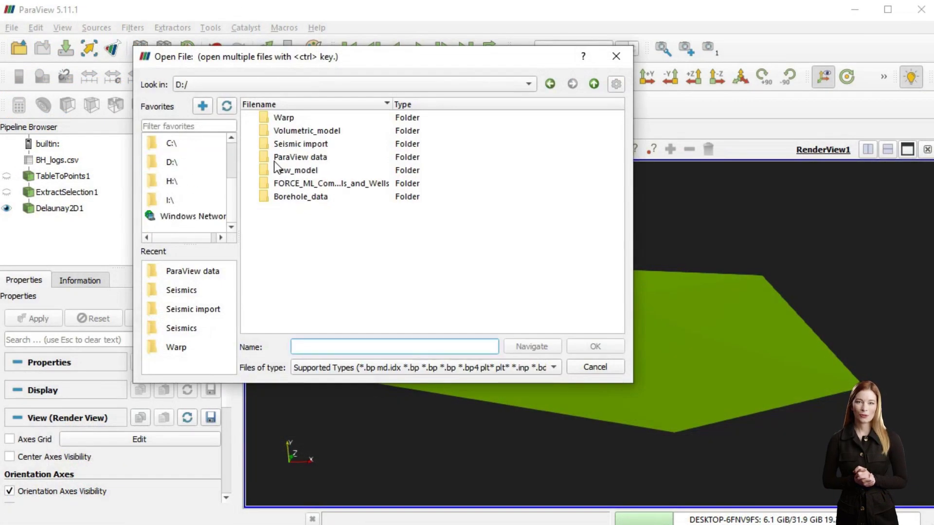
pyautogui.doubleClick(297, 160)
pyautogui.doubleClick(321, 131)
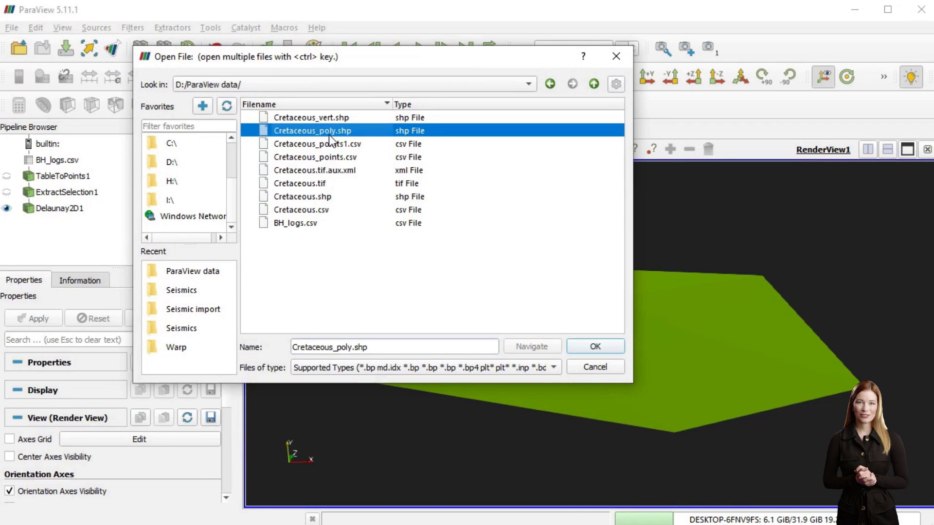
pyautogui.click(6, 224)
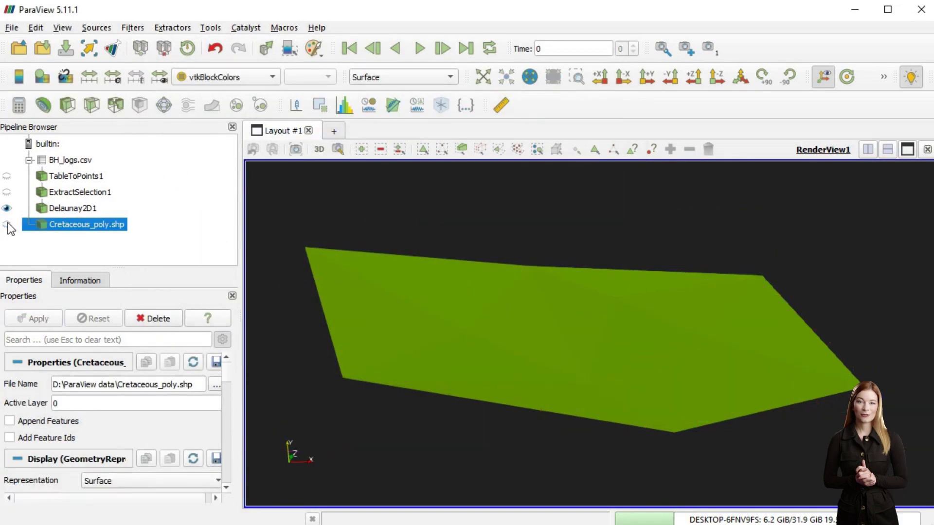
# Step: Colour the contours by Z and render them as points
pyautogui.moveTo(541, 393); pyautogui.dragTo(632, 355)
pyautogui.scroll(-2, 104, 423)
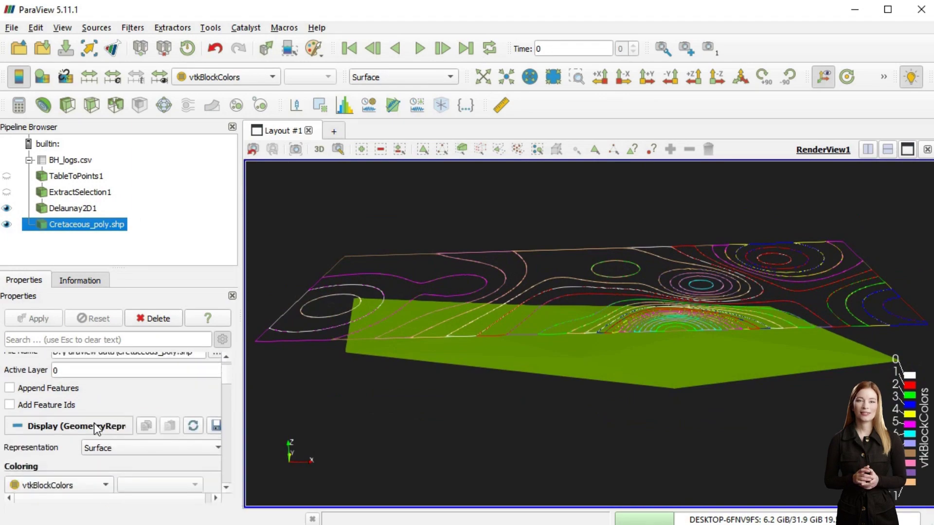
pyautogui.click(82, 452)
pyautogui.click(81, 451)
pyautogui.moveTo(643, 341); pyautogui.dragTo(640, 352)
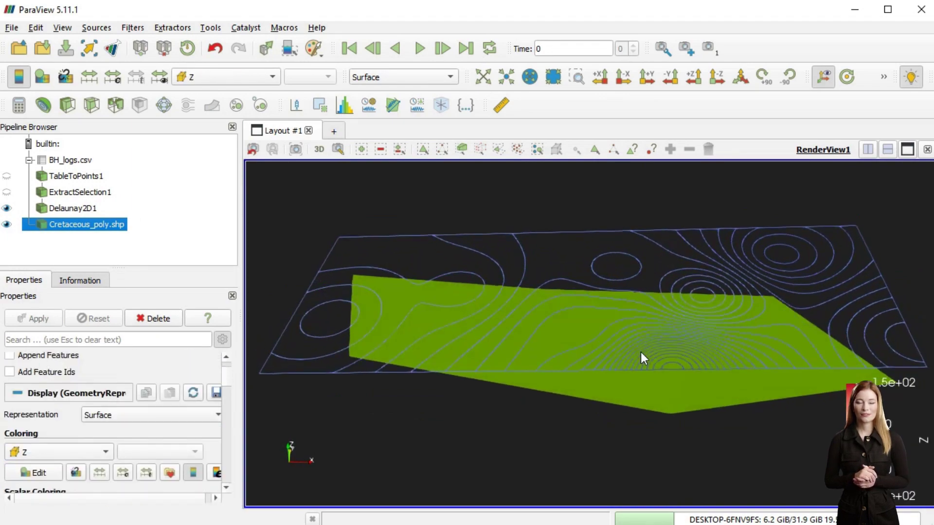
pyautogui.click(137, 413)
pyautogui.click(137, 404)
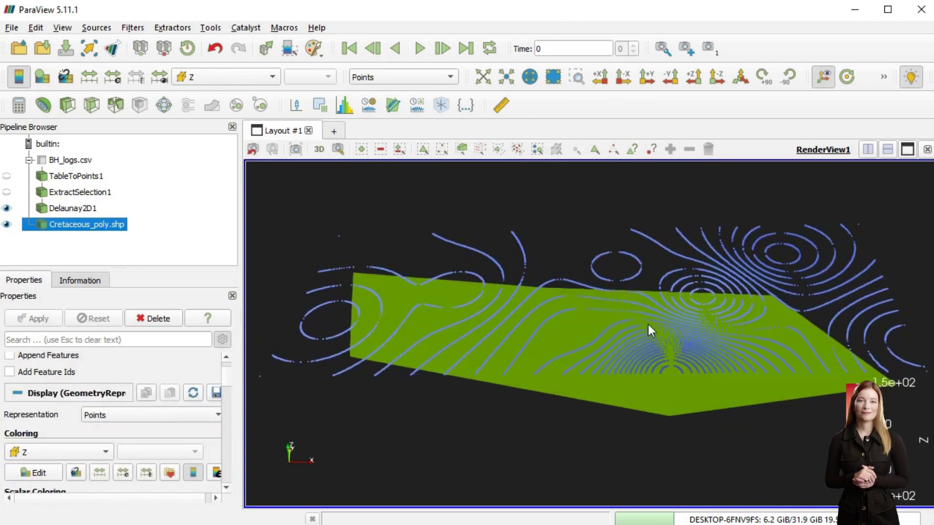
# Step: Select Cretaceous_poly and launch the Extract vertices algorithm
pyautogui.click(95, 147)
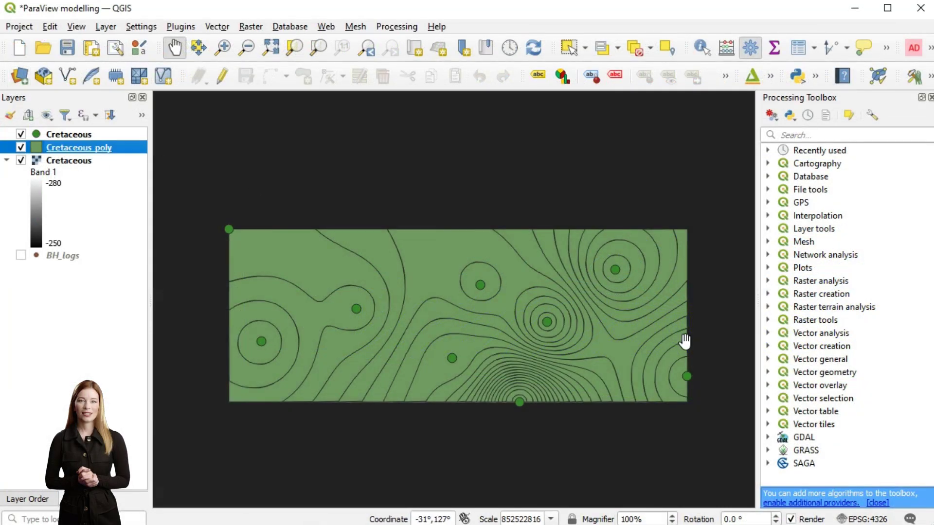
pyautogui.click(768, 373)
pyautogui.scroll(-8, 827, 389)
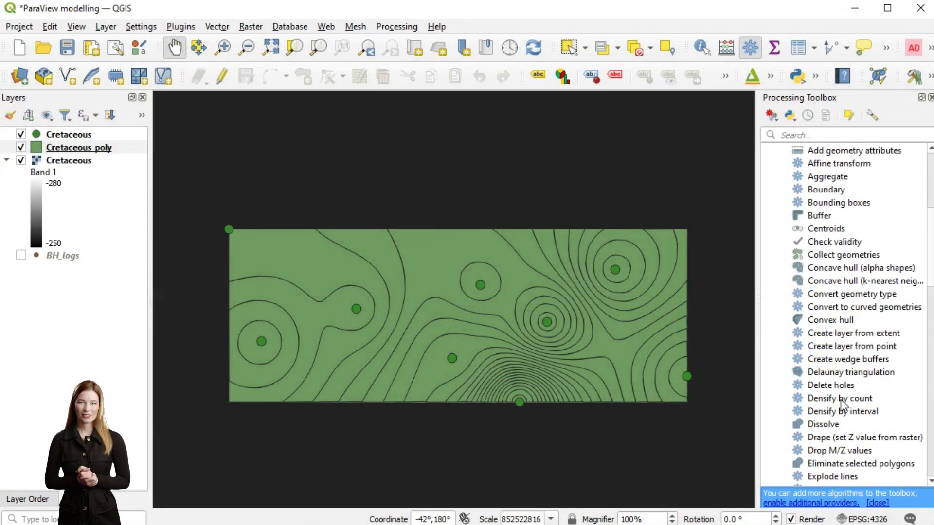
pyautogui.click(836, 450)
pyautogui.doubleClick(849, 450)
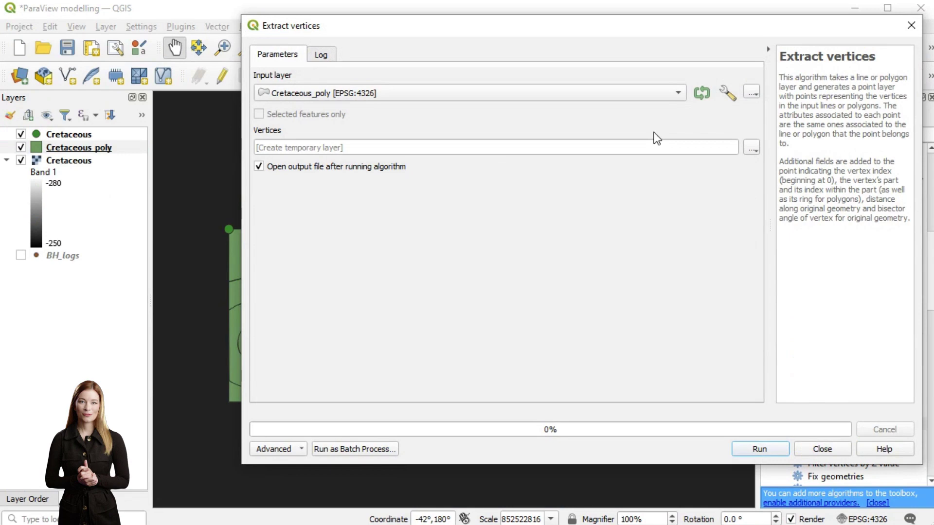
# Step: Save the extracted vertices as Cretaceous_vert.shp and run the extraction
pyautogui.click(752, 149)
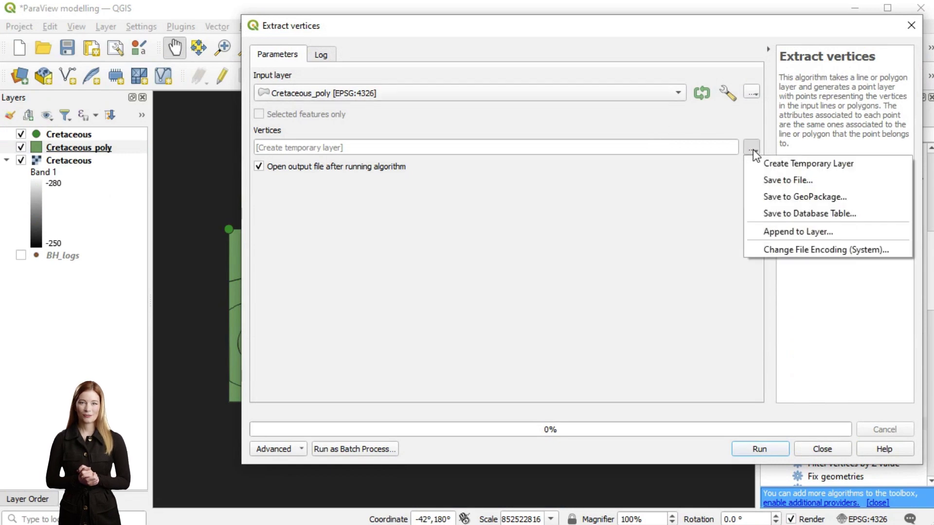
pyautogui.click(780, 179)
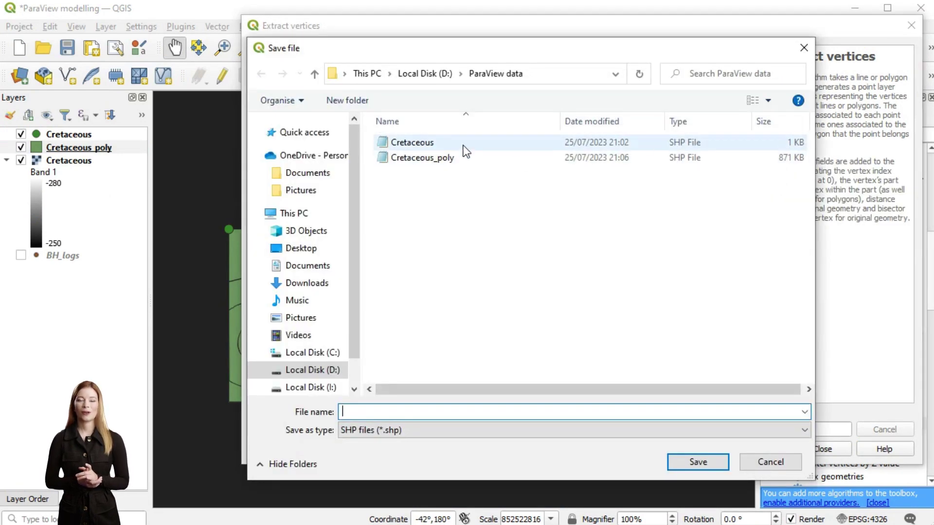
pyautogui.click(464, 142)
pyautogui.click(411, 414)
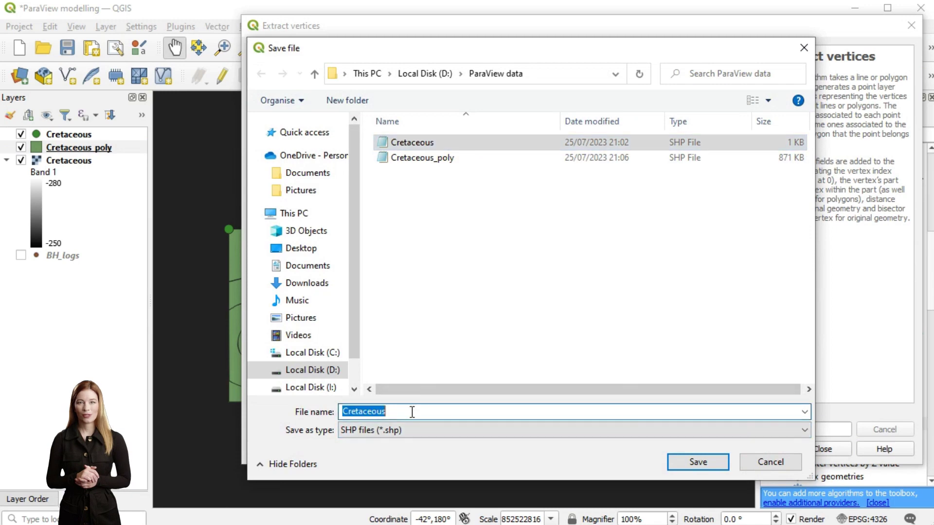
pyautogui.click(410, 414)
pyautogui.write('_vert')
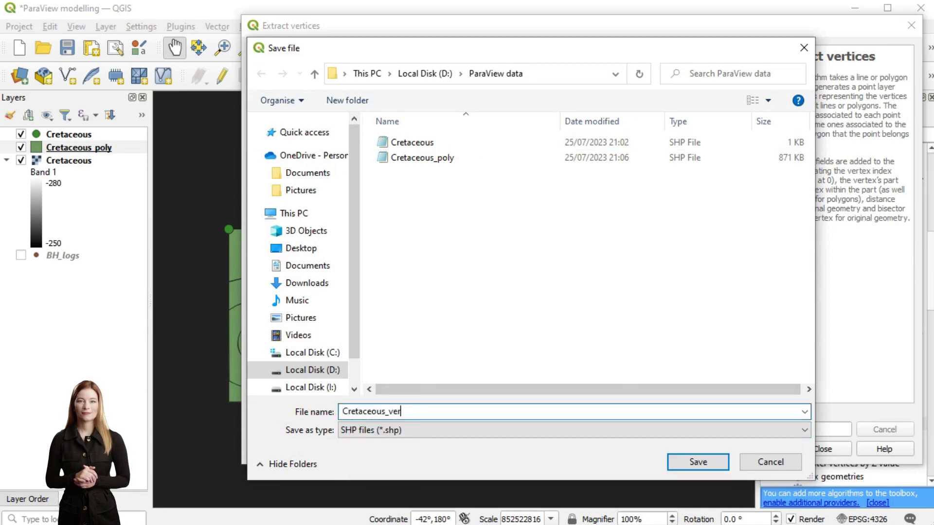
pyautogui.click(684, 462)
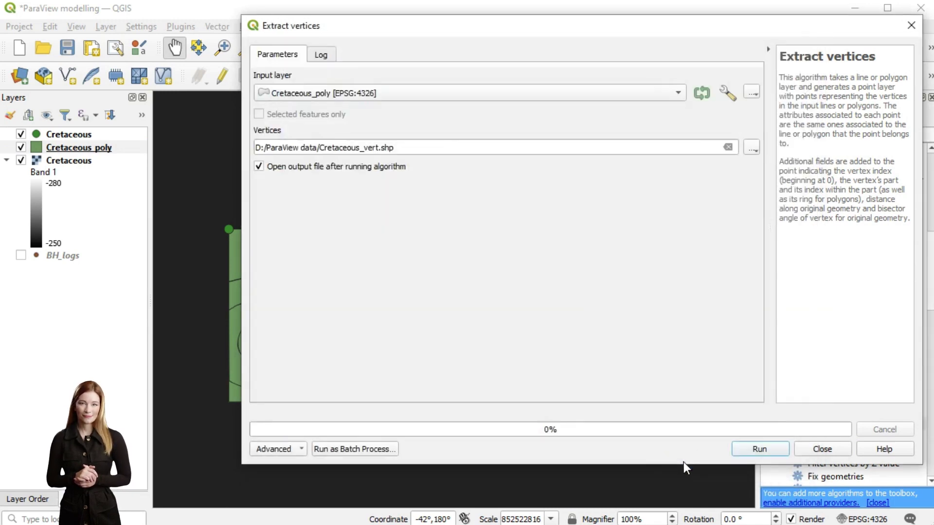
pyautogui.click(757, 450)
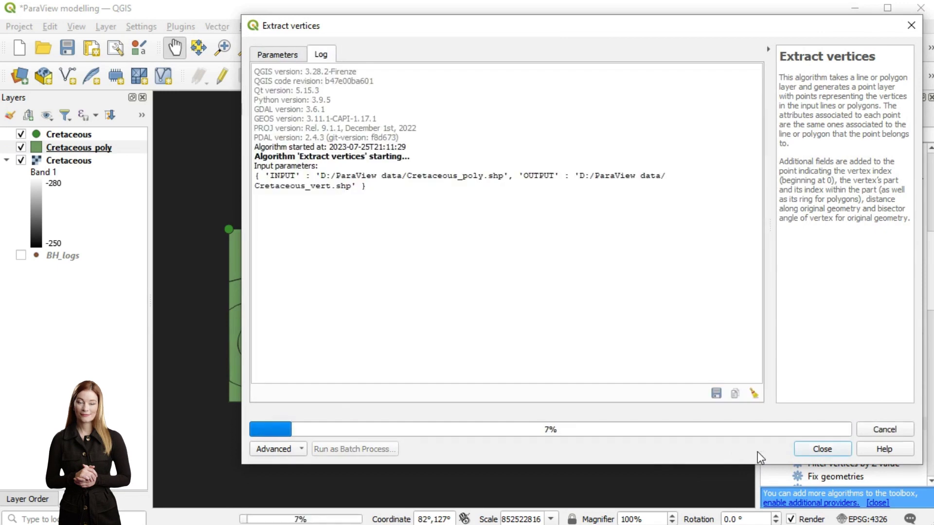
pyautogui.click(821, 449)
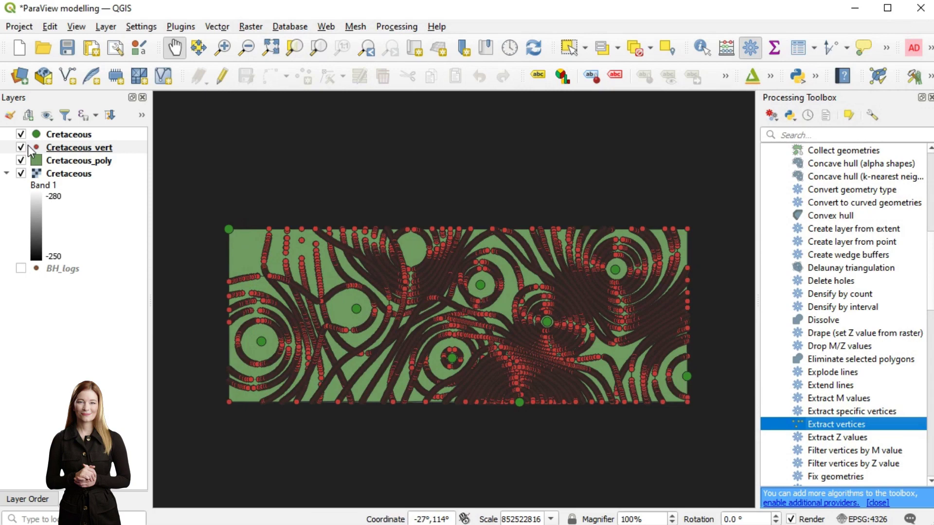
# Step: Begin exporting Cretaceous_vert with Save Features As and view the format list
pyautogui.rightClick(60, 148)
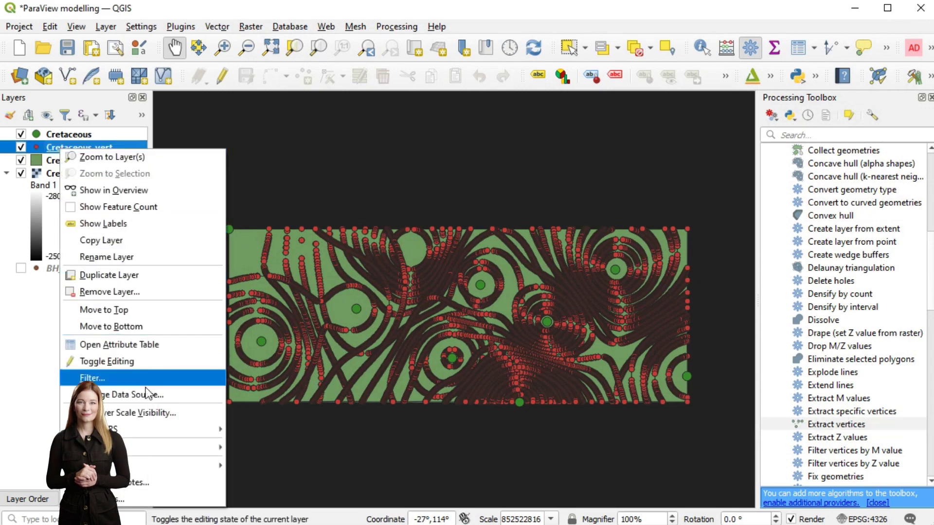
pyautogui.moveTo(157, 448)
pyautogui.click(301, 446)
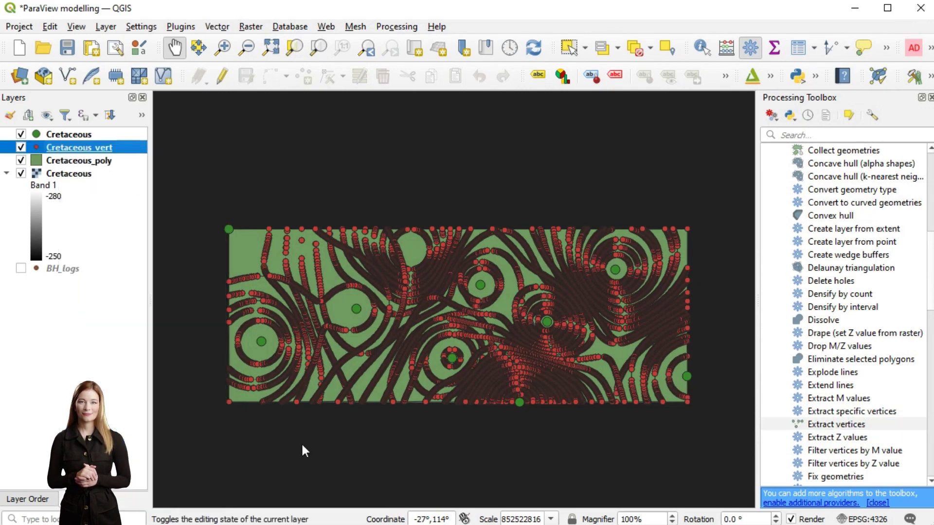
pyautogui.click(516, 80)
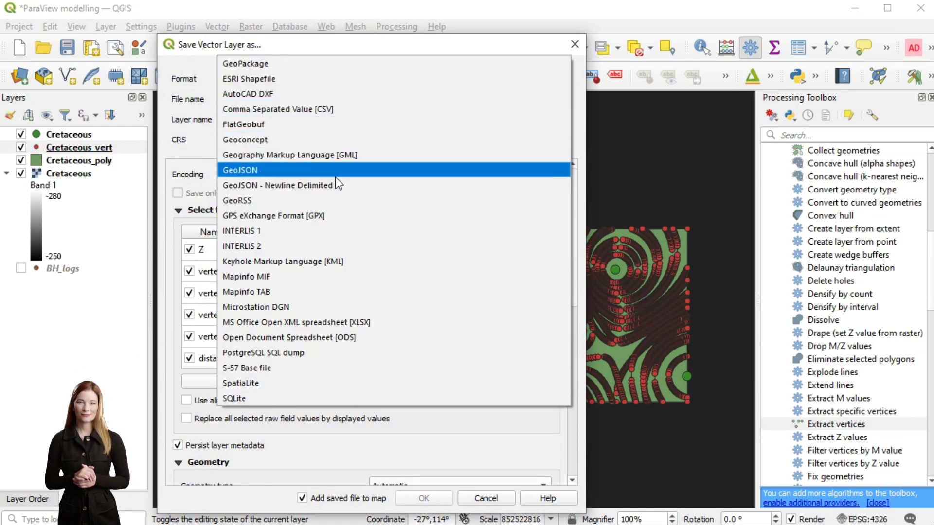
# Step: Choose CSV format and the file name Cretaceous_points.csv in ParaView data
pyautogui.click(343, 111)
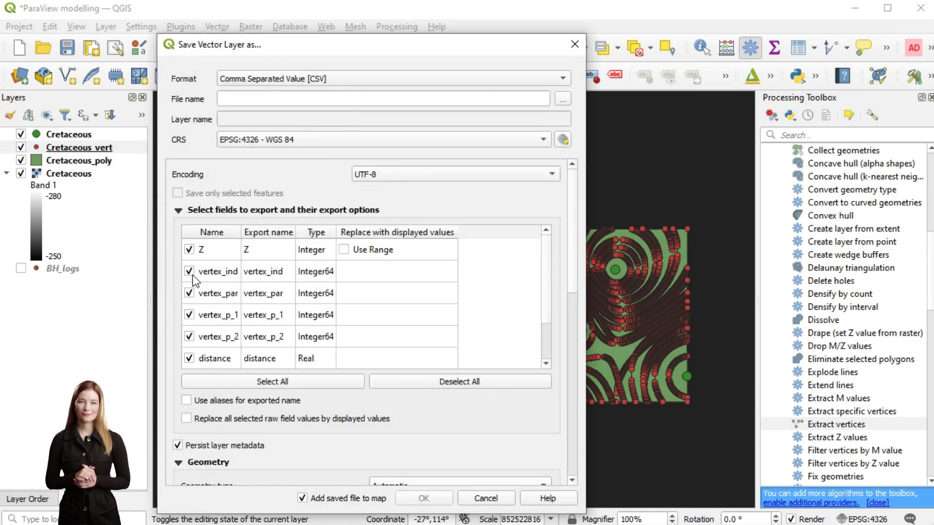
pyautogui.scroll(-3, 369, 292)
pyautogui.click(562, 99)
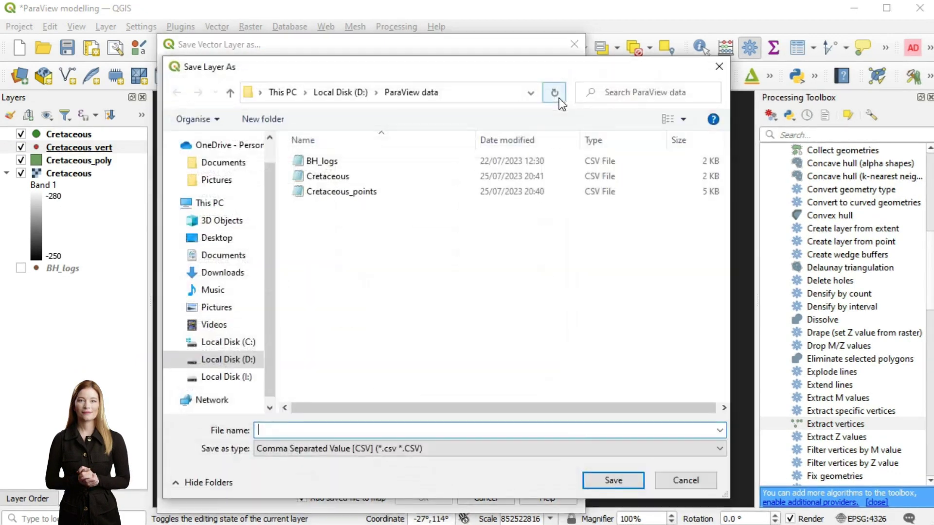
pyautogui.click(376, 178)
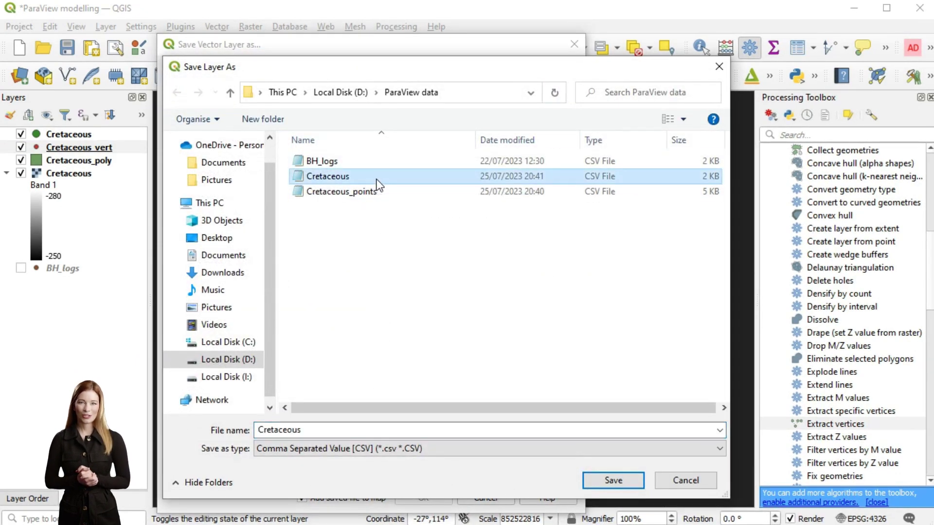
pyautogui.click(322, 431)
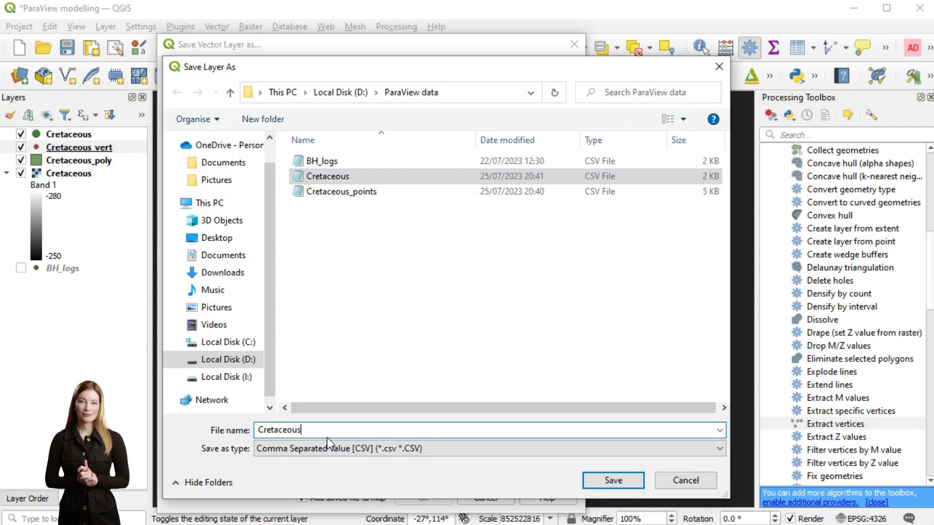
pyautogui.write('_')
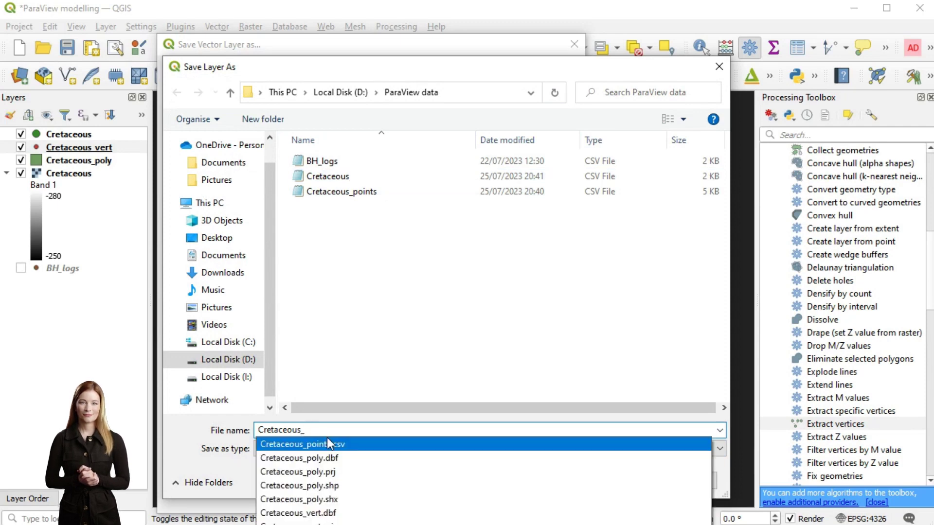
pyautogui.write('points')
pyautogui.press('Return')
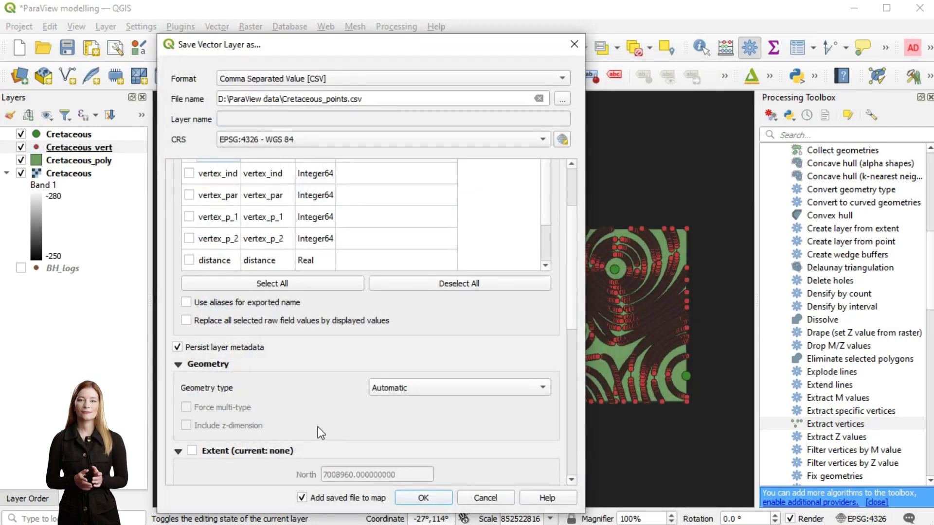
# Step: Write geometry AS_XYZ with Point type and export, overwriting the existing file
pyautogui.scroll(-10, 225, 449)
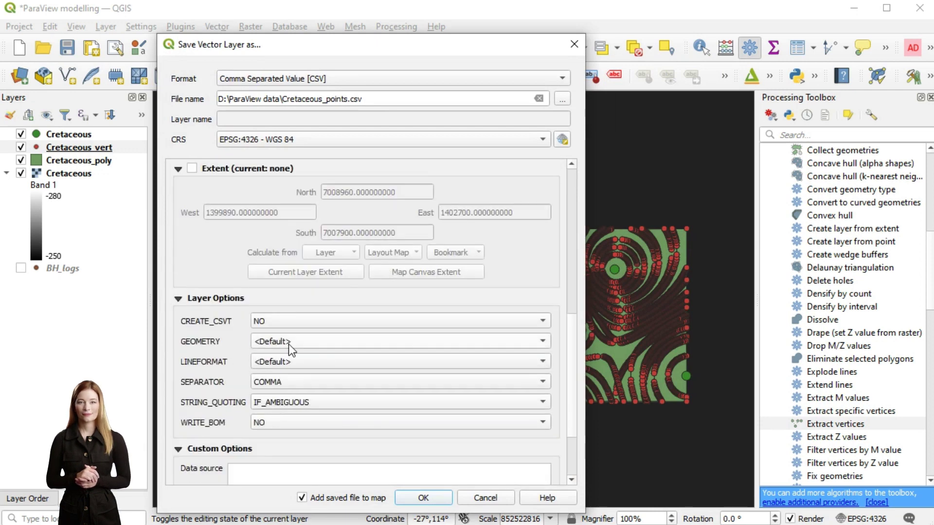
pyautogui.click(288, 343)
pyautogui.click(289, 294)
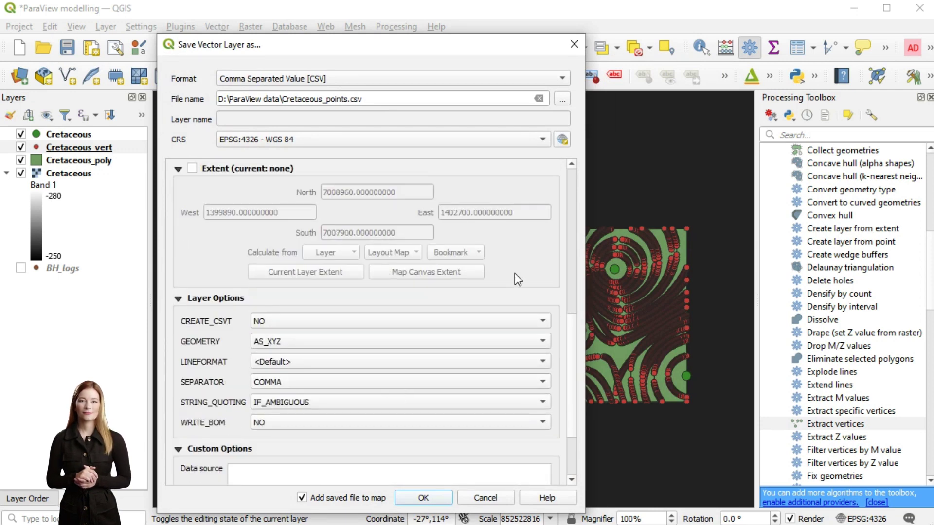
pyautogui.scroll(-3, 526, 276)
pyautogui.scroll(8, 526, 277)
pyautogui.click(495, 321)
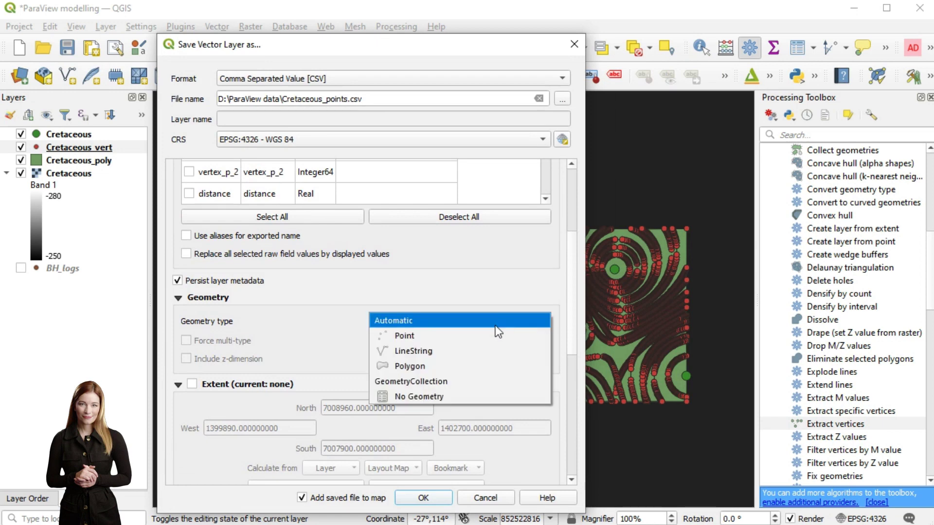
pyautogui.click(488, 336)
pyautogui.scroll(3, 454, 261)
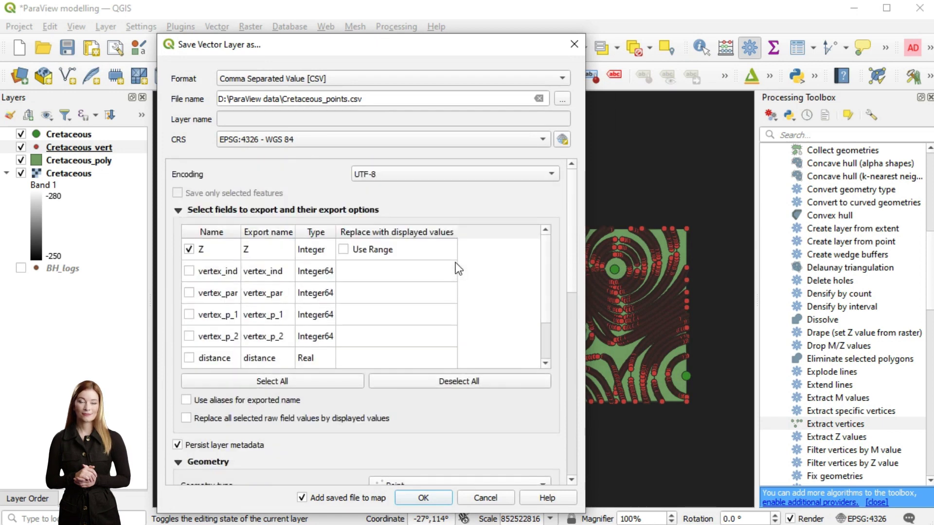
pyautogui.click(441, 504)
pyautogui.click(321, 248)
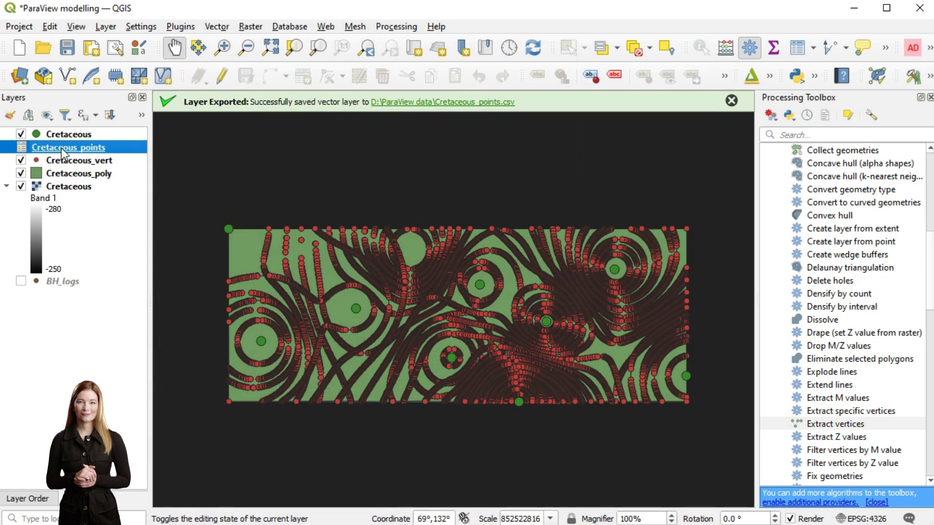
# Step: Launch Refactor fields on the Cretaceous points layer
pyautogui.rightClick(62, 152)
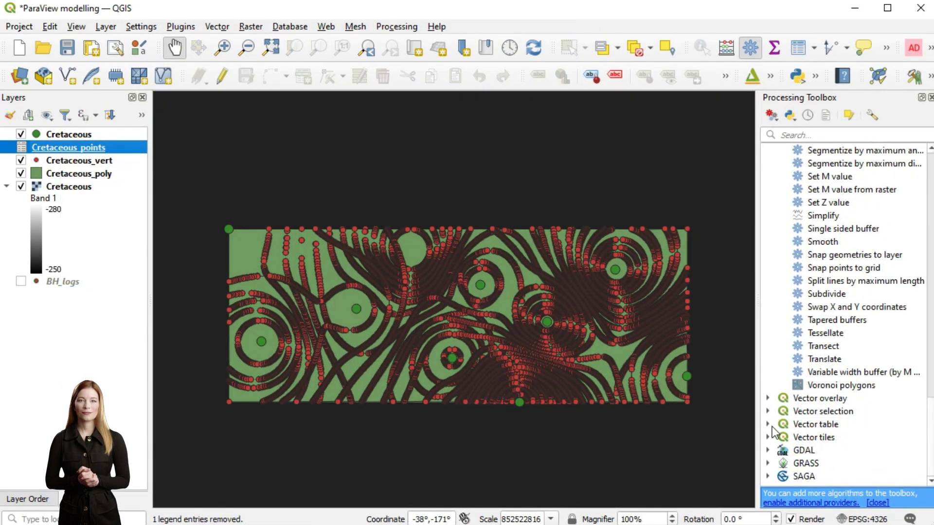
pyautogui.click(768, 425)
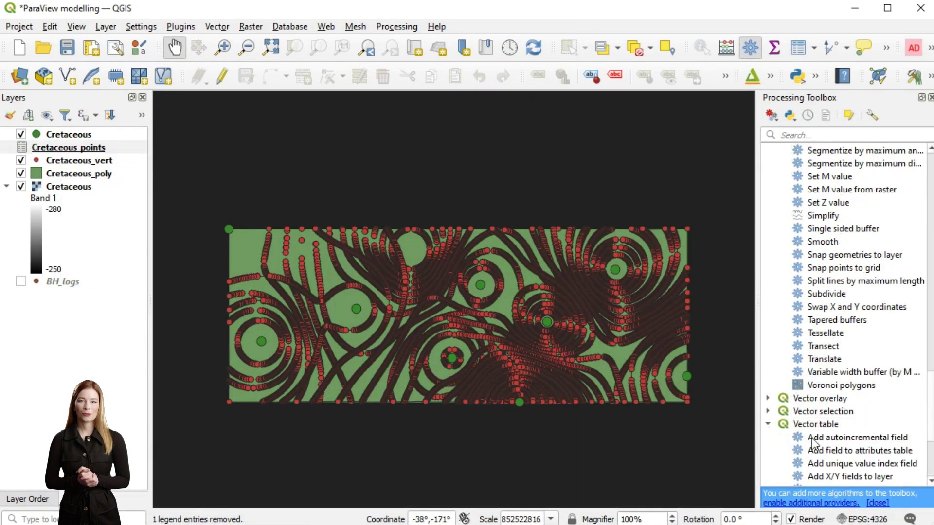
pyautogui.scroll(-6, 813, 442)
pyautogui.doubleClick(830, 387)
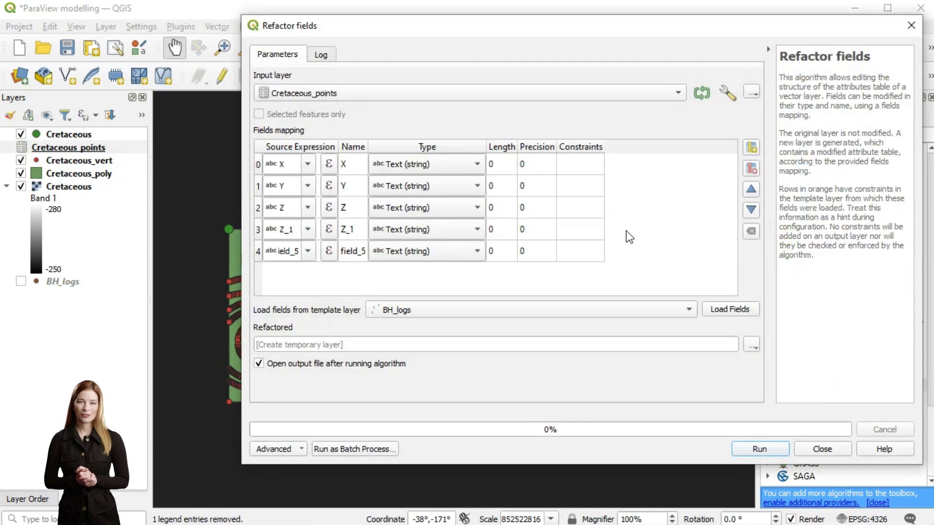
# Step: Remove the old Z field, rename Z_1 to Z, and make X a 32-bit integer
pyautogui.click(258, 212)
pyautogui.click(750, 231)
pyautogui.doubleClick(358, 208)
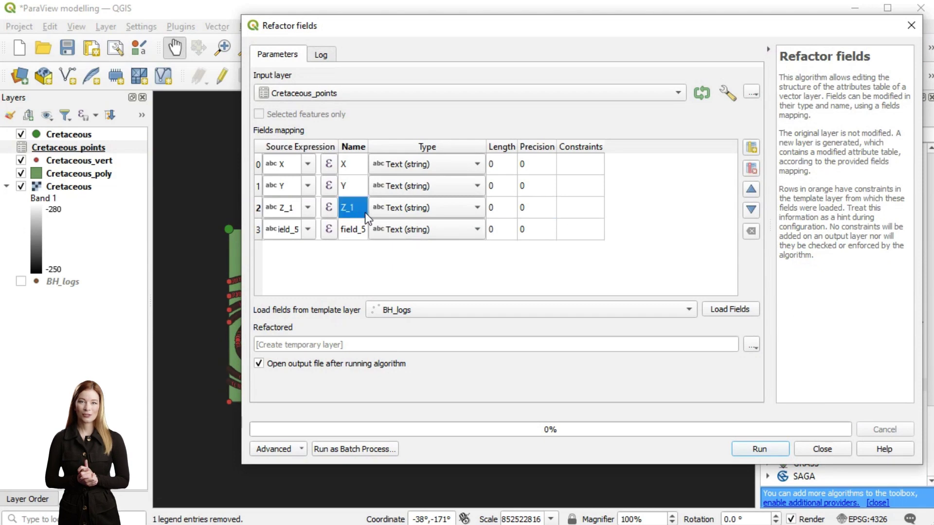
pyautogui.write('10')
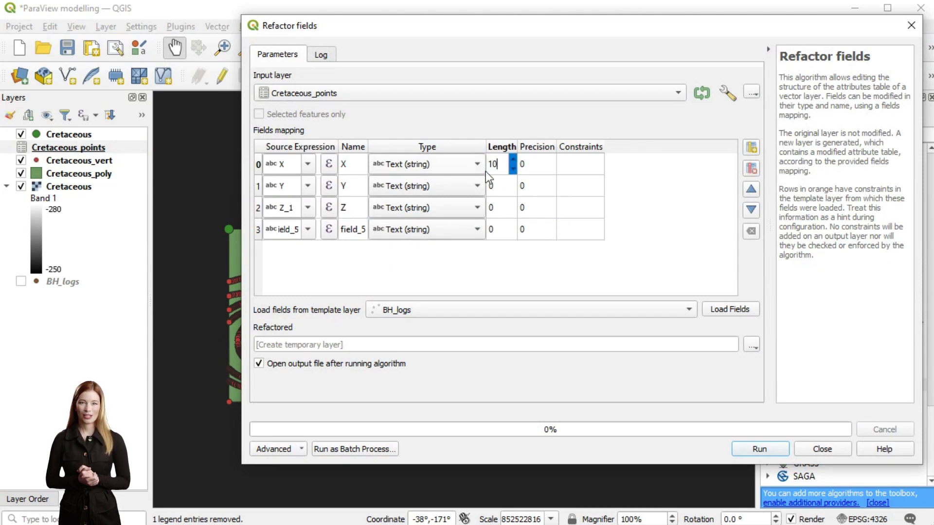
pyautogui.click(448, 163)
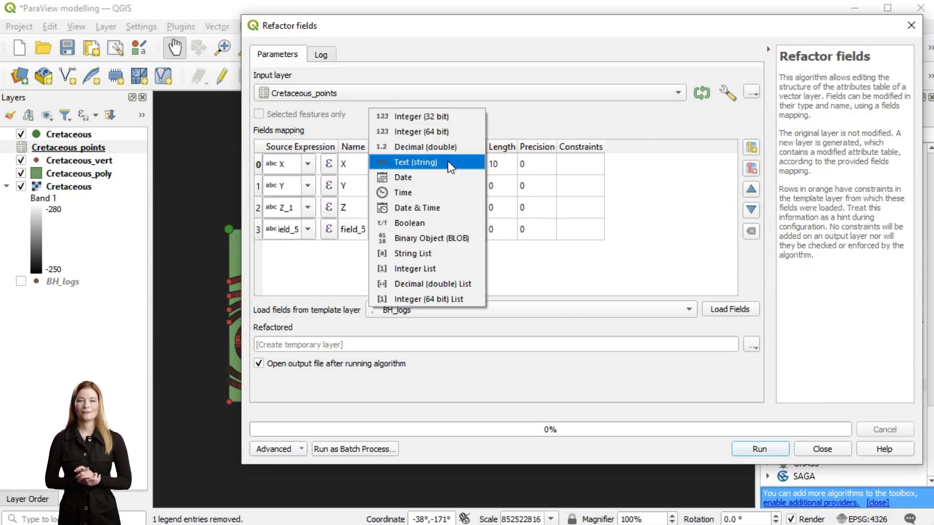
pyautogui.click(440, 117)
# Step: Make Y a 32-bit integer, Z a double of length 10 and precision 5, and drop field_5
pyautogui.click(502, 193)
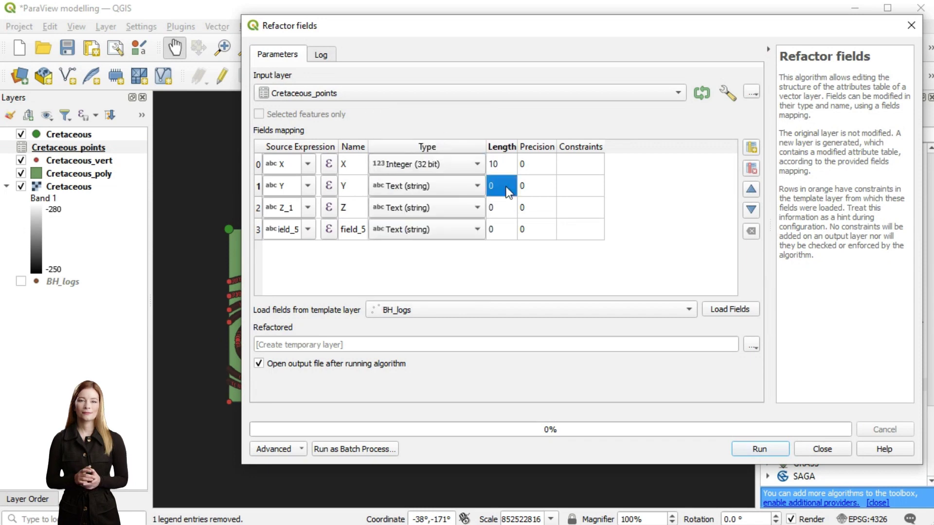
pyautogui.click(462, 191)
pyautogui.click(440, 138)
pyautogui.click(474, 208)
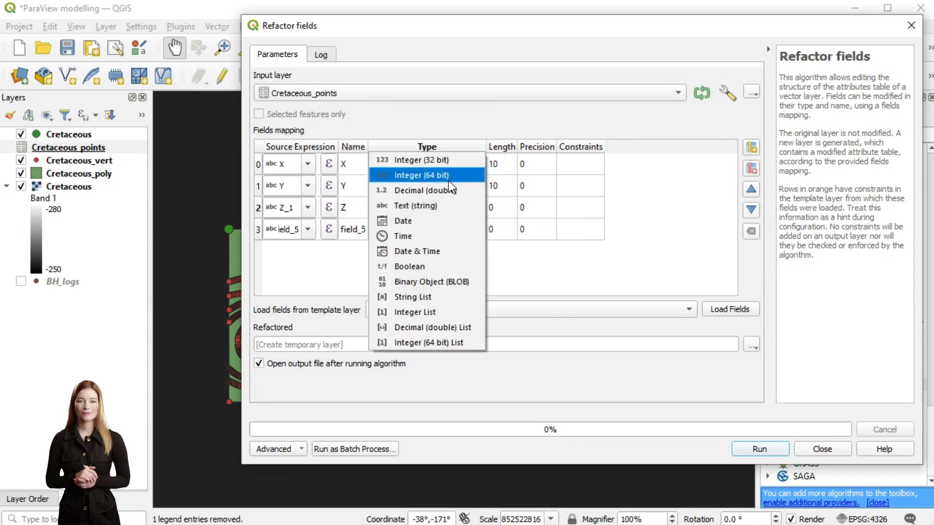
pyautogui.click(440, 186)
pyautogui.click(491, 207)
pyautogui.write('1')
pyautogui.click(532, 212)
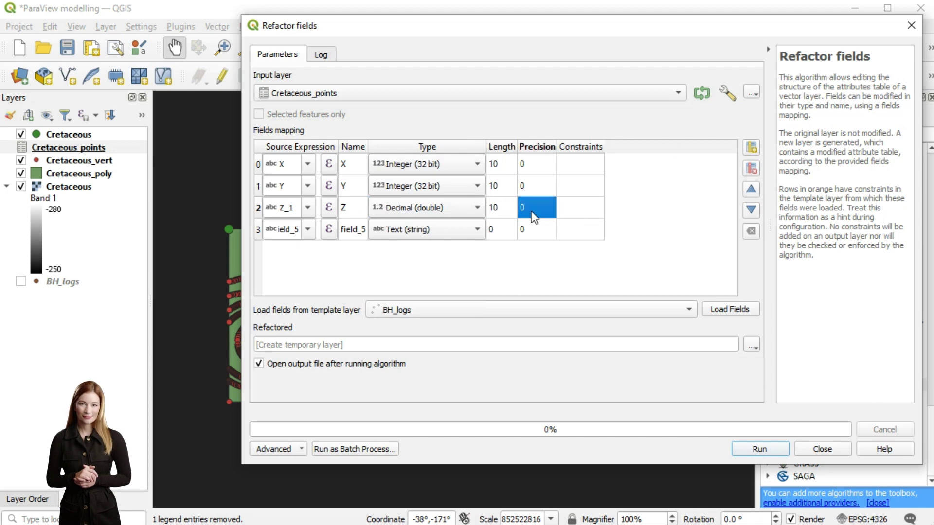
pyautogui.write('5')
pyautogui.click(257, 232)
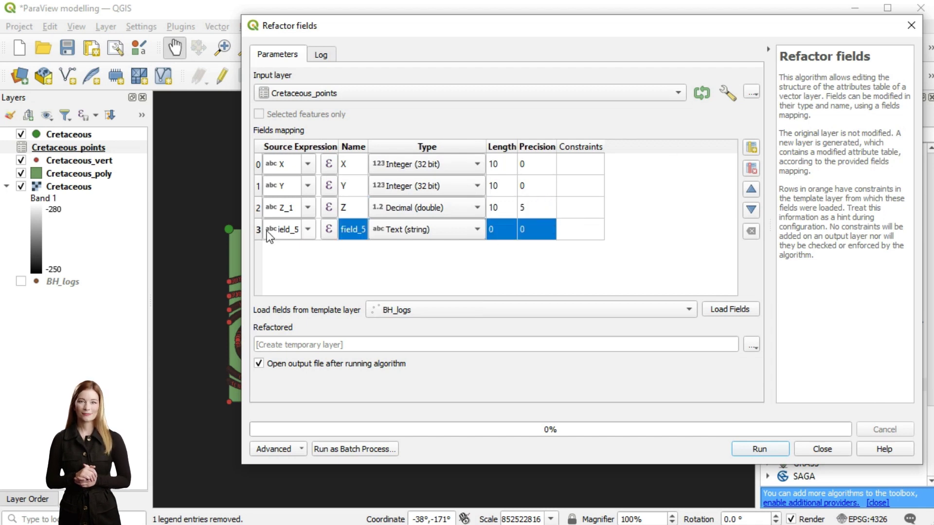
pyautogui.click(751, 169)
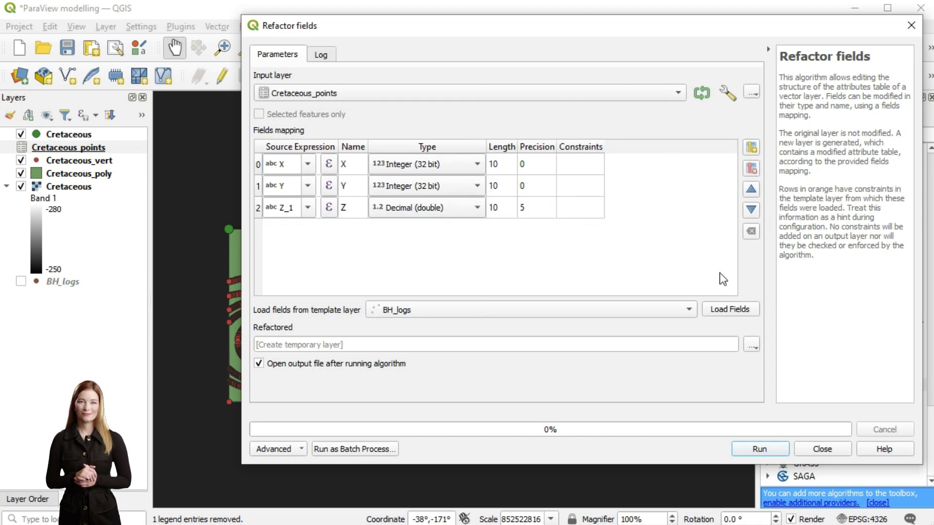
# Step: Save the refactored layer over Cretaceous.csv and run it
pyautogui.click(752, 345)
pyautogui.click(773, 377)
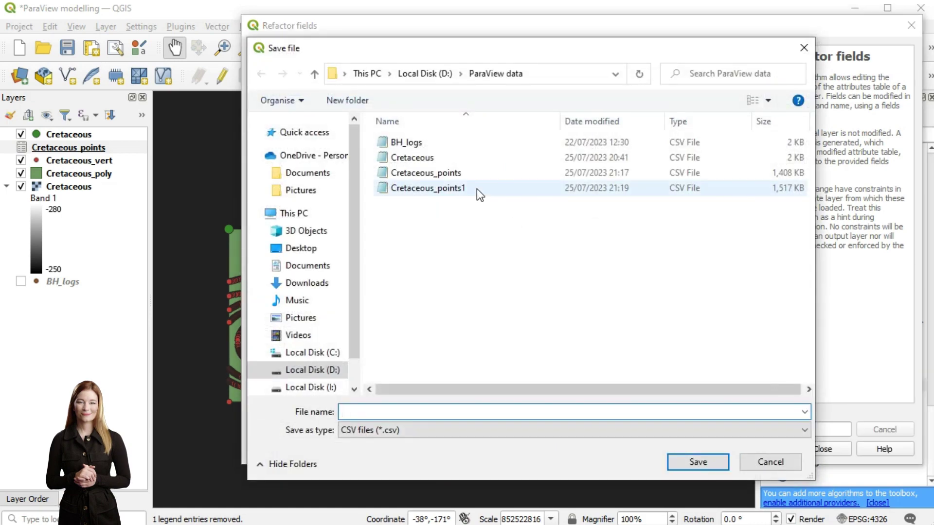
pyautogui.click(435, 157)
pyautogui.click(698, 462)
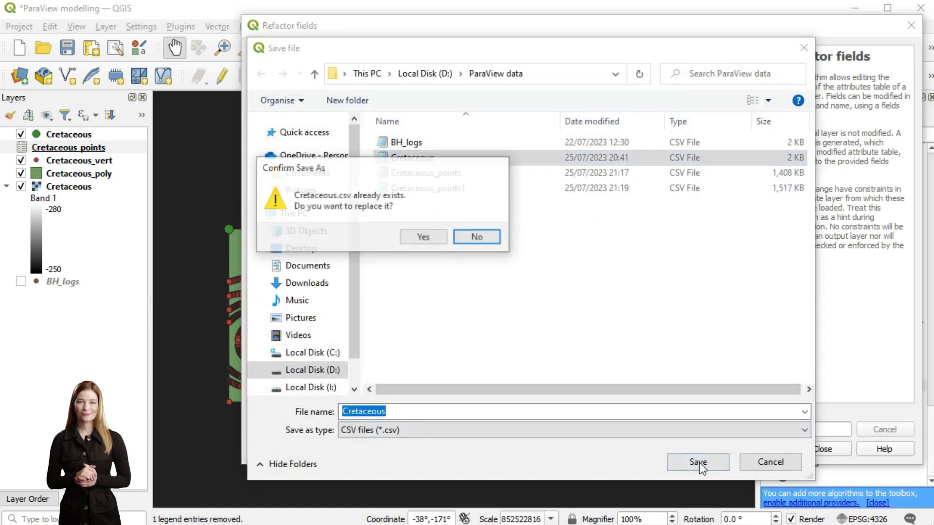
pyautogui.click(435, 238)
pyautogui.click(750, 450)
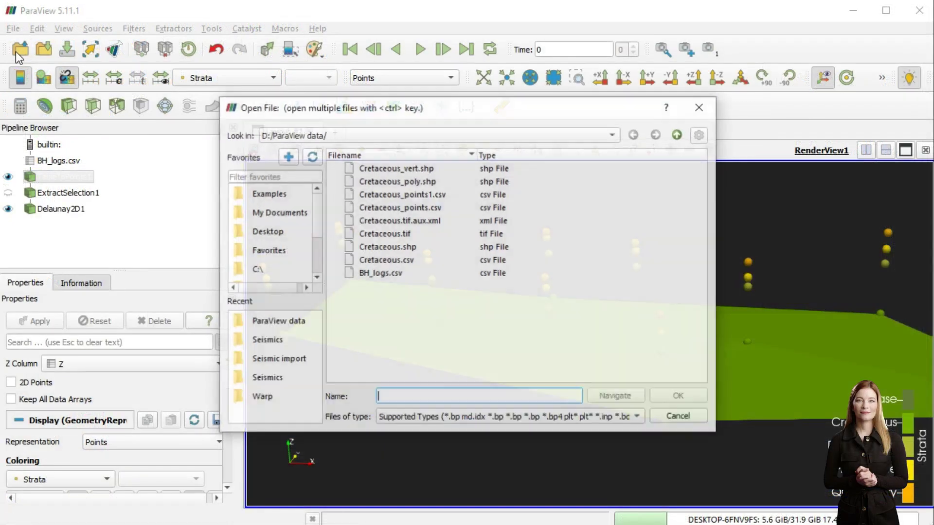
# Step: Load Cretaceous.csv in ParaView with the default CSV reader
pyautogui.click(385, 260)
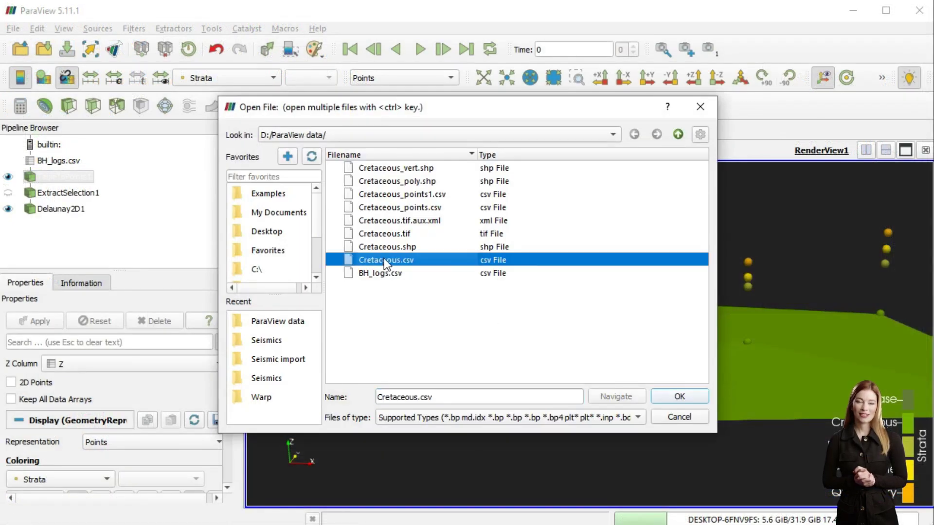
pyautogui.click(695, 395)
pyautogui.click(456, 421)
pyautogui.click(37, 321)
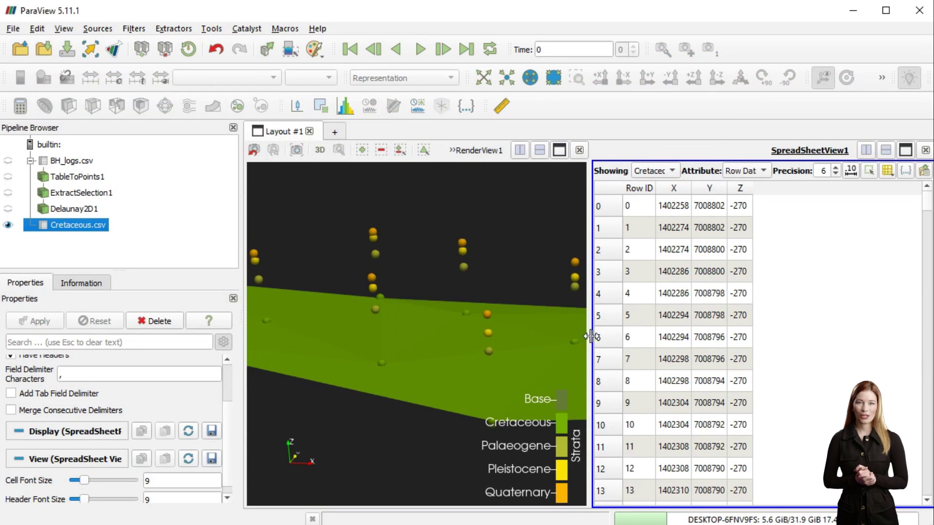
pyautogui.moveTo(591, 336); pyautogui.dragTo(761, 349)
# Step: Apply a Table To Points filter using the X, Y and Z columns
pyautogui.rightClick(49, 227)
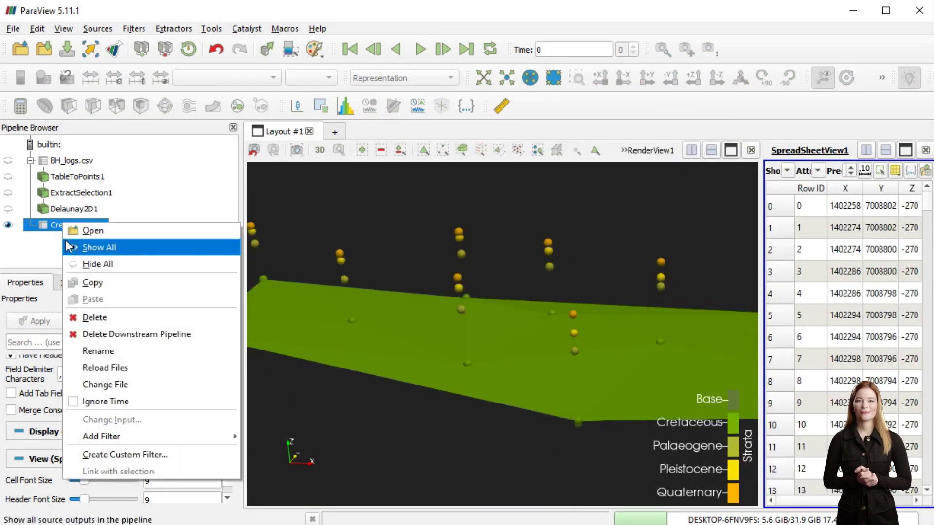
pyautogui.moveTo(125, 436)
pyautogui.moveTo(308, 441)
pyautogui.moveTo(291, 475)
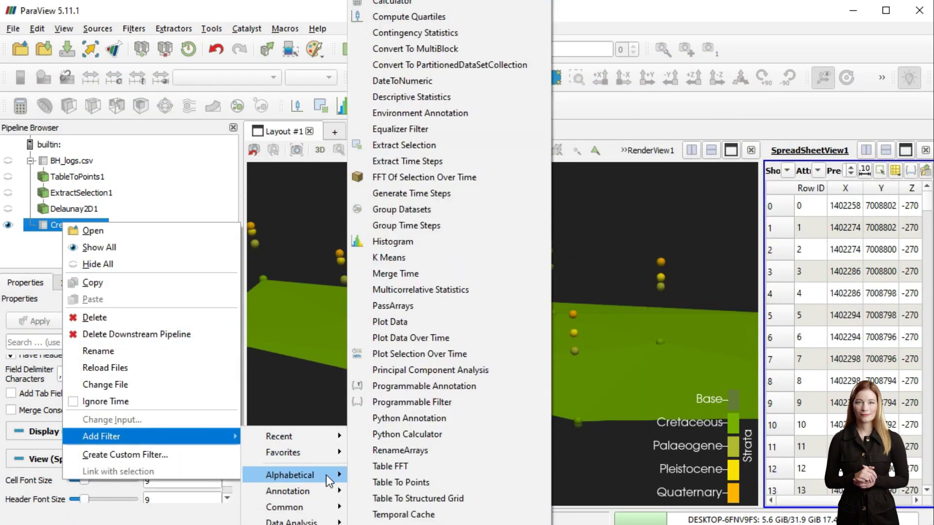
pyautogui.click(405, 483)
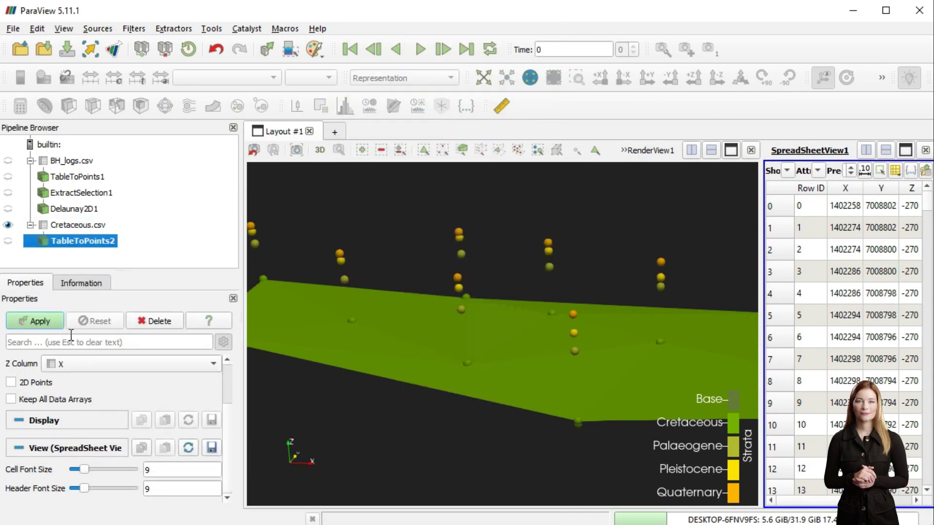
pyautogui.scroll(3, 122, 386)
pyautogui.click(125, 380)
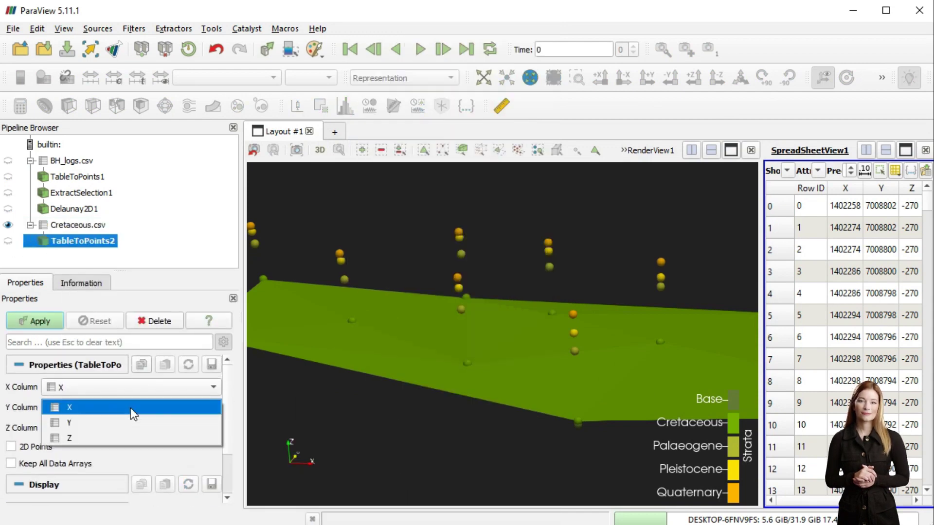
pyautogui.click(130, 408)
pyautogui.click(125, 428)
pyautogui.click(121, 459)
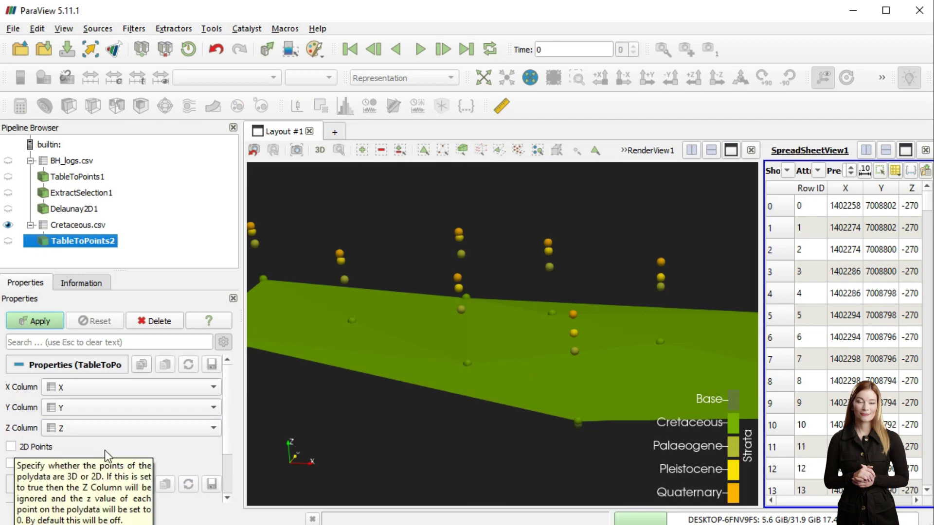
pyautogui.click(39, 322)
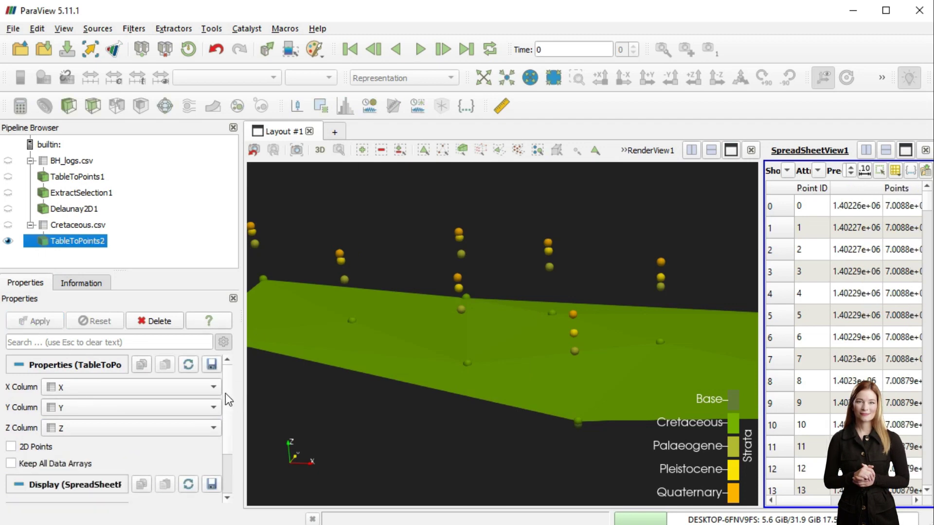
# Step: View the new points side-on along the Y axis in the 3D view
pyautogui.scroll(-3, 227, 398)
pyautogui.scroll(3, 236, 437)
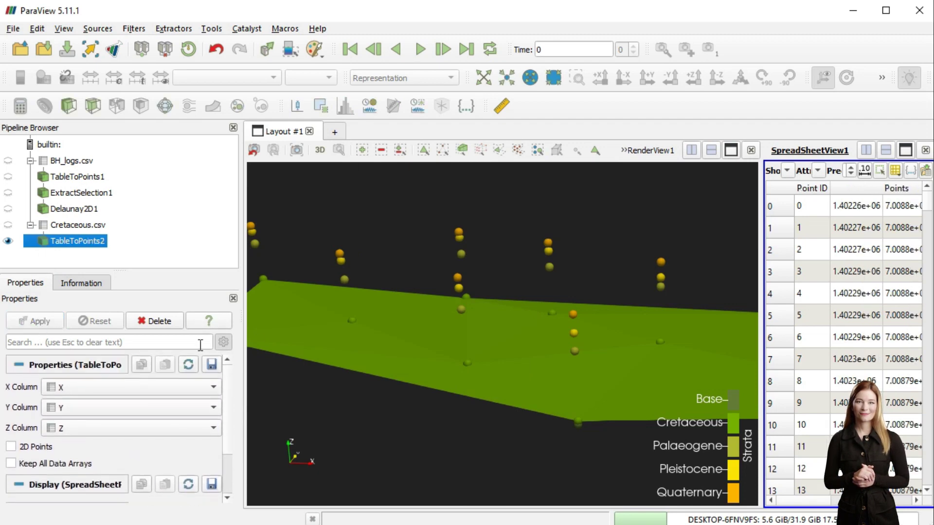
pyautogui.click(467, 183)
pyautogui.click(669, 78)
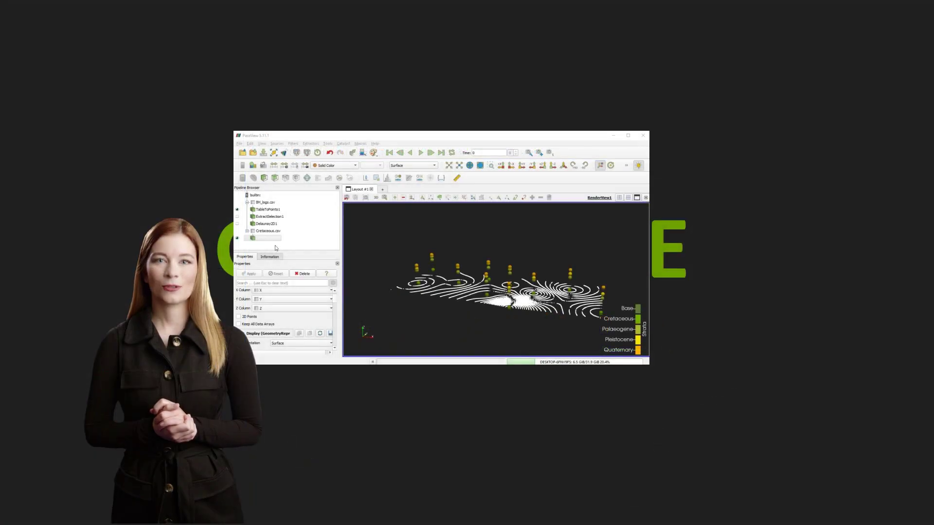
# Step: Apply a Delaunay 2D filter to TableToPoints2 and orbit onto the surface and boreholes
pyautogui.rightClick(271, 238)
pyautogui.moveTo(292, 334)
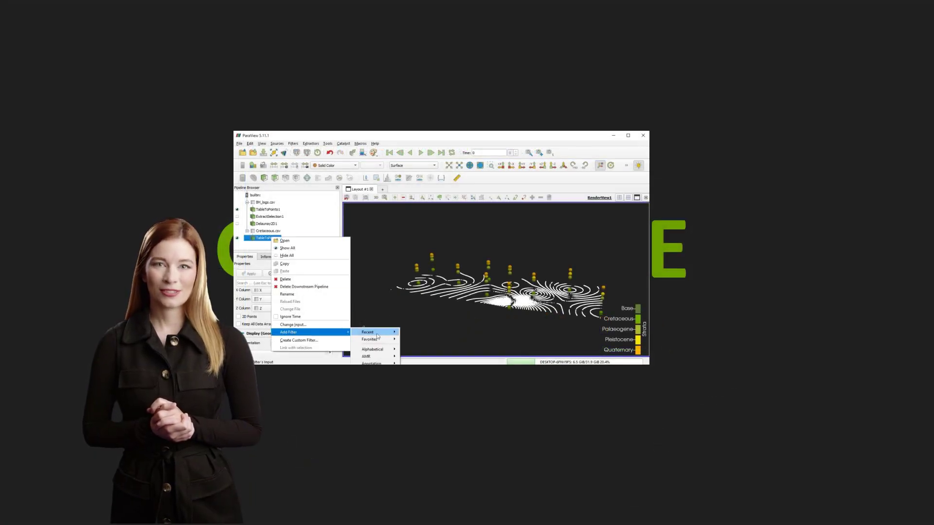
pyautogui.moveTo(372, 349)
pyautogui.click(430, 299)
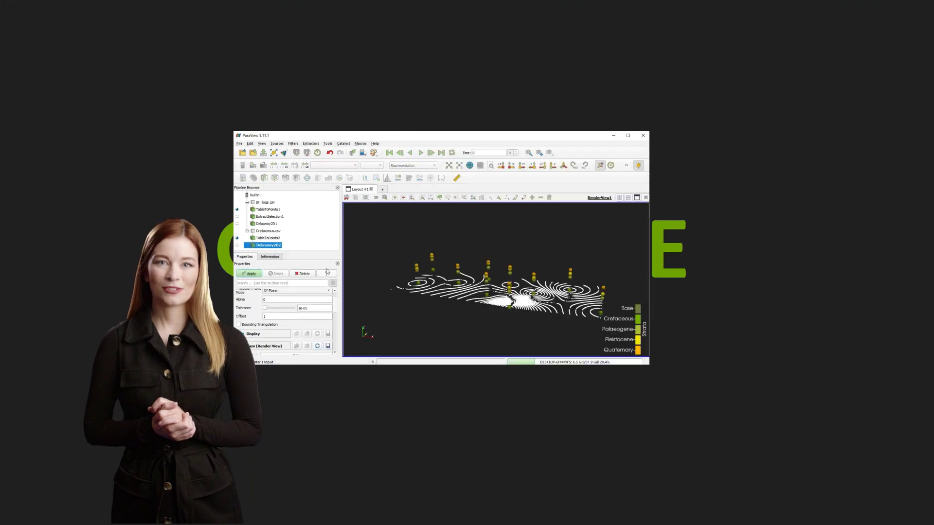
pyautogui.click(237, 245)
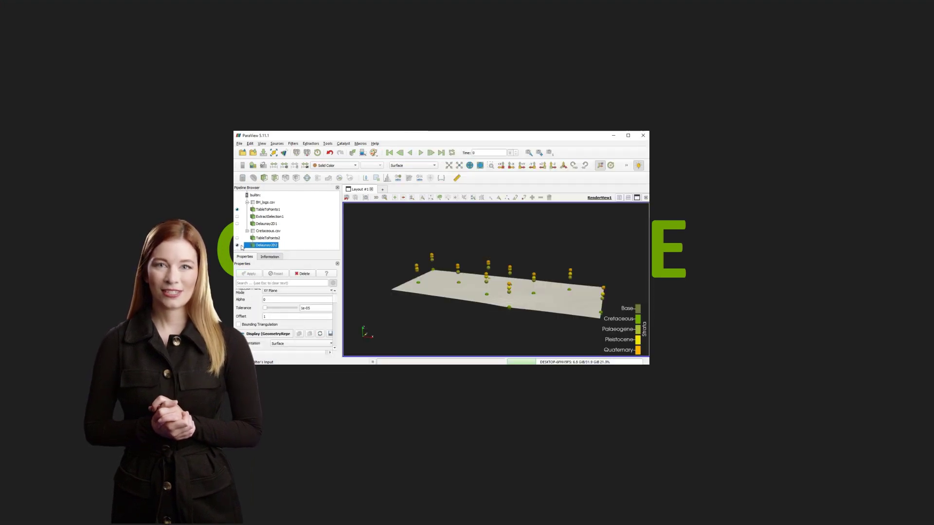
pyautogui.moveTo(510, 293); pyautogui.dragTo(534, 314)
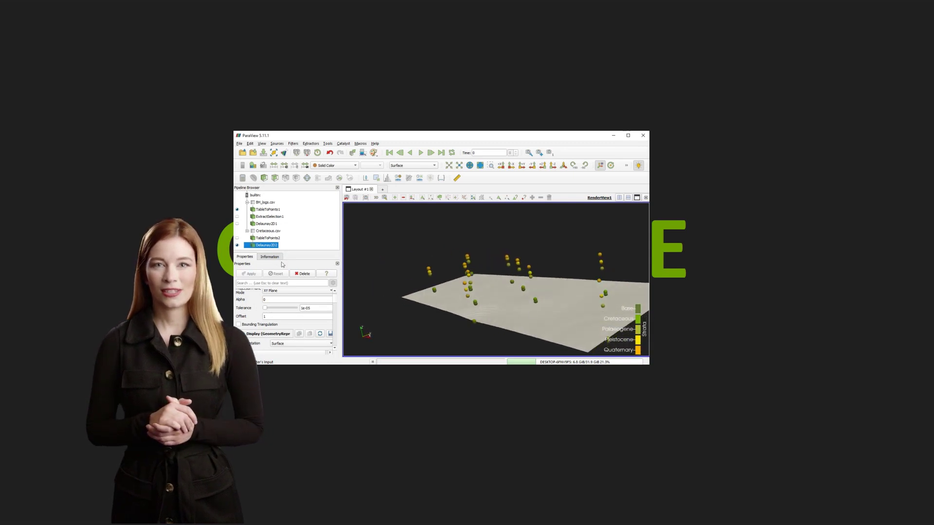